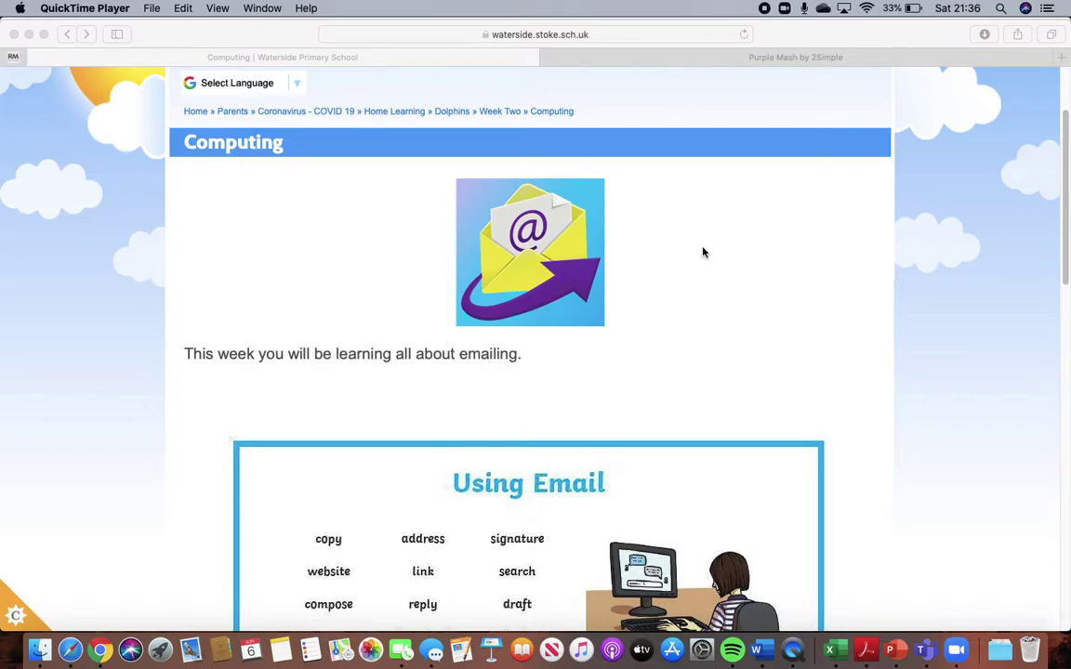
# - Look through the Computing page, from the Using Email word list to the emailing task and help video
pyautogui.scroll(-4, 711, 289)
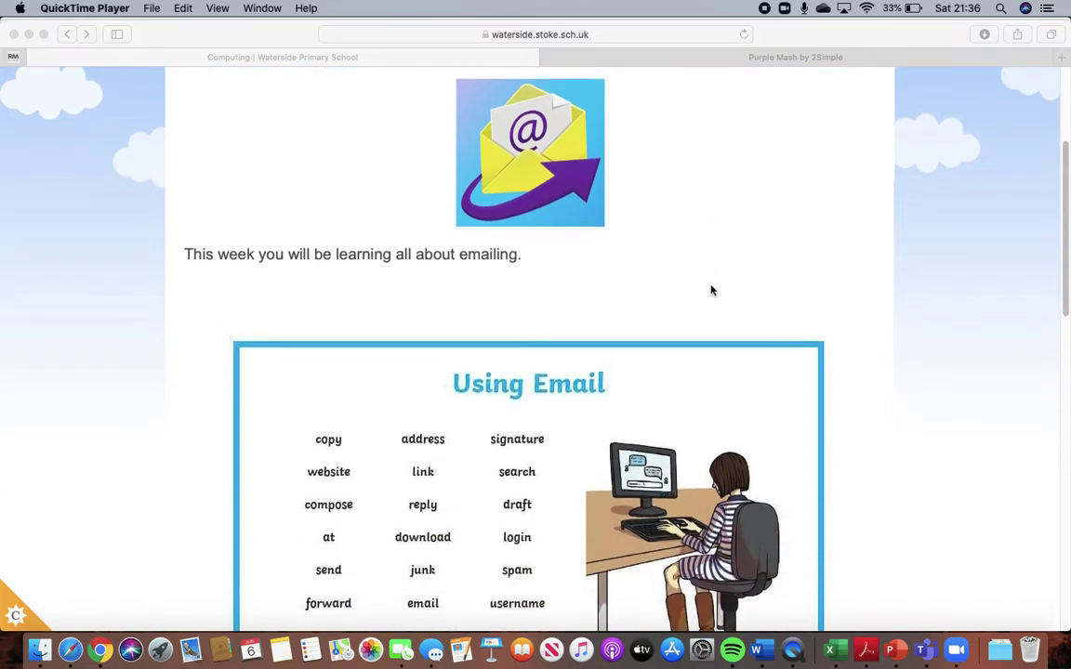
pyautogui.scroll(-5, 711, 291)
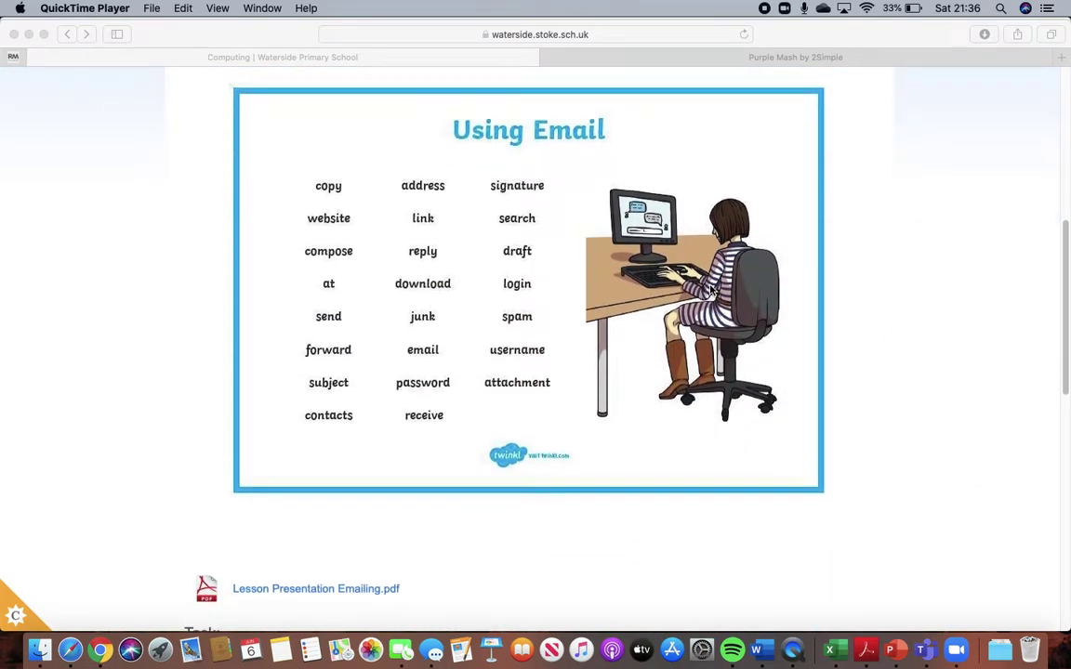
pyautogui.scroll(-1, 710, 290)
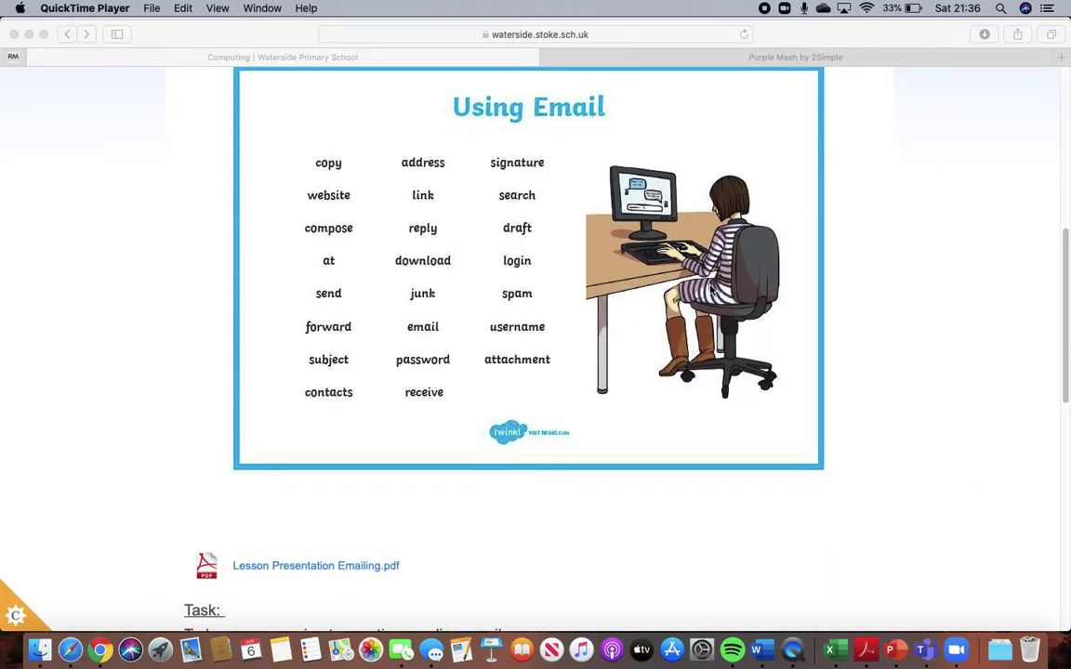
pyautogui.scroll(-2, 710, 290)
pyautogui.scroll(2, 711, 289)
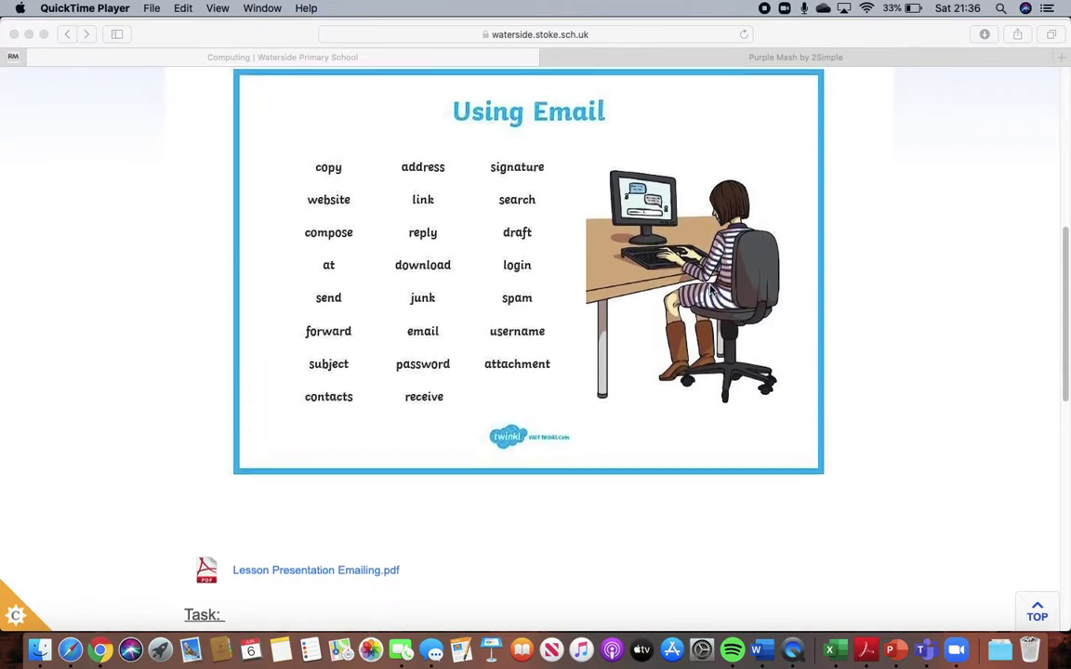
pyautogui.scroll(1, 710, 290)
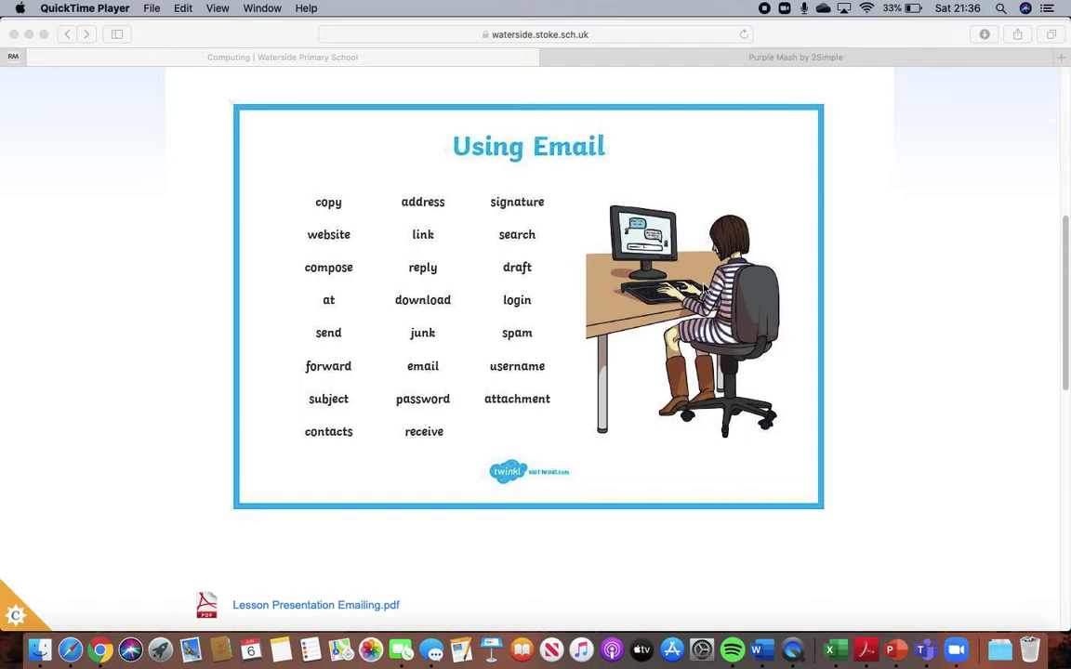
pyautogui.scroll(-8, 703, 289)
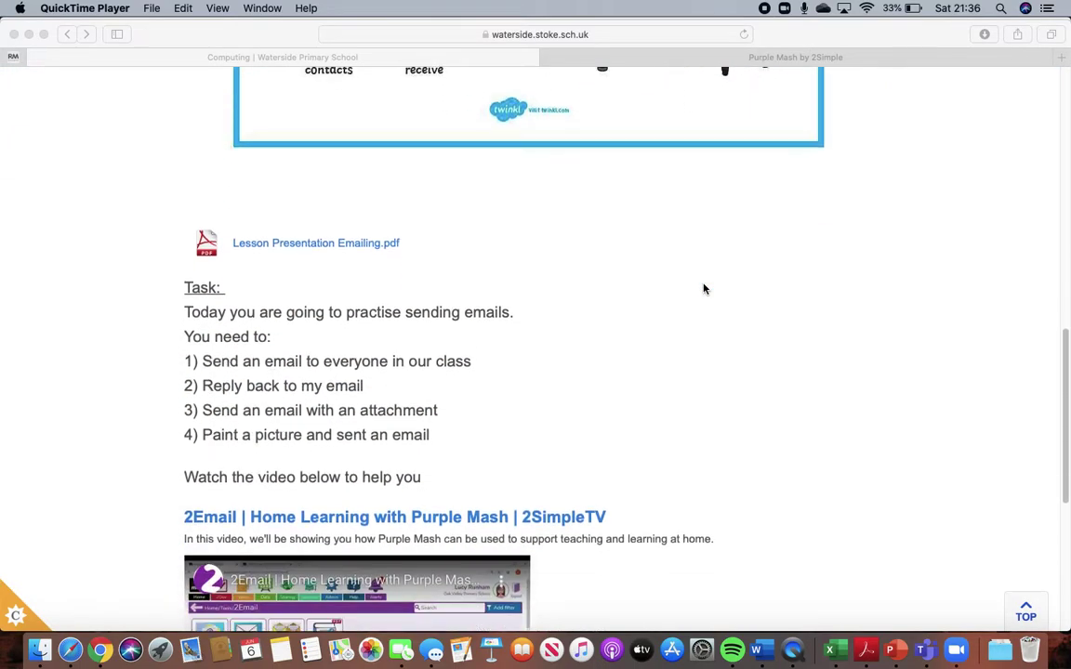
pyautogui.scroll(-2, 704, 289)
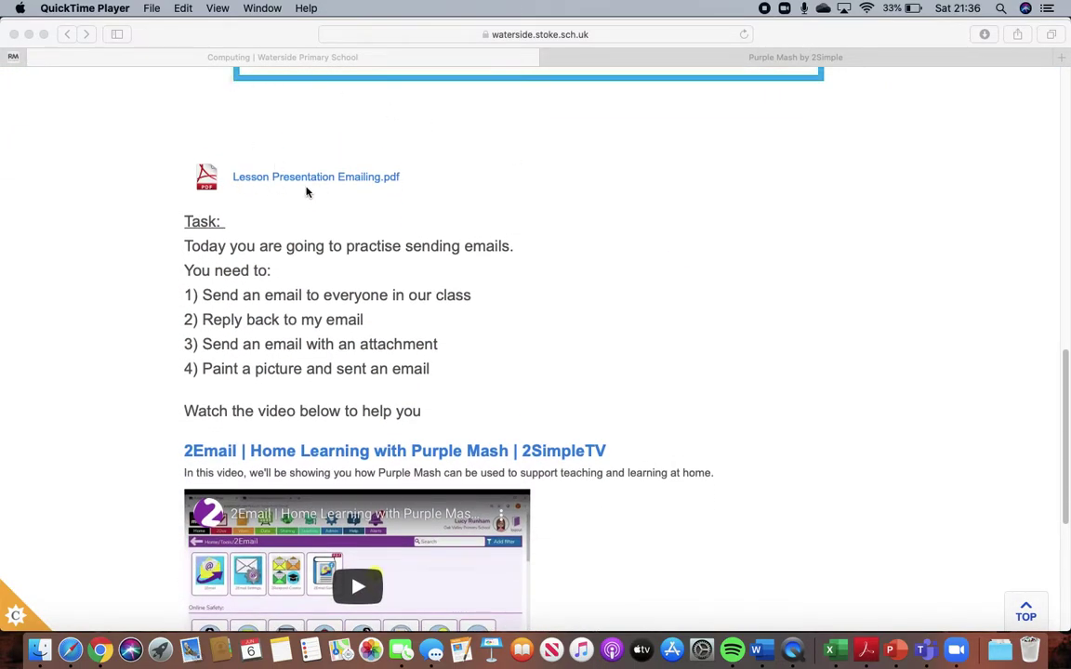
# - Open Lesson Presentation Emailing.pdf and skim through its slides on email use, safety and writing
pyautogui.click(306, 181)
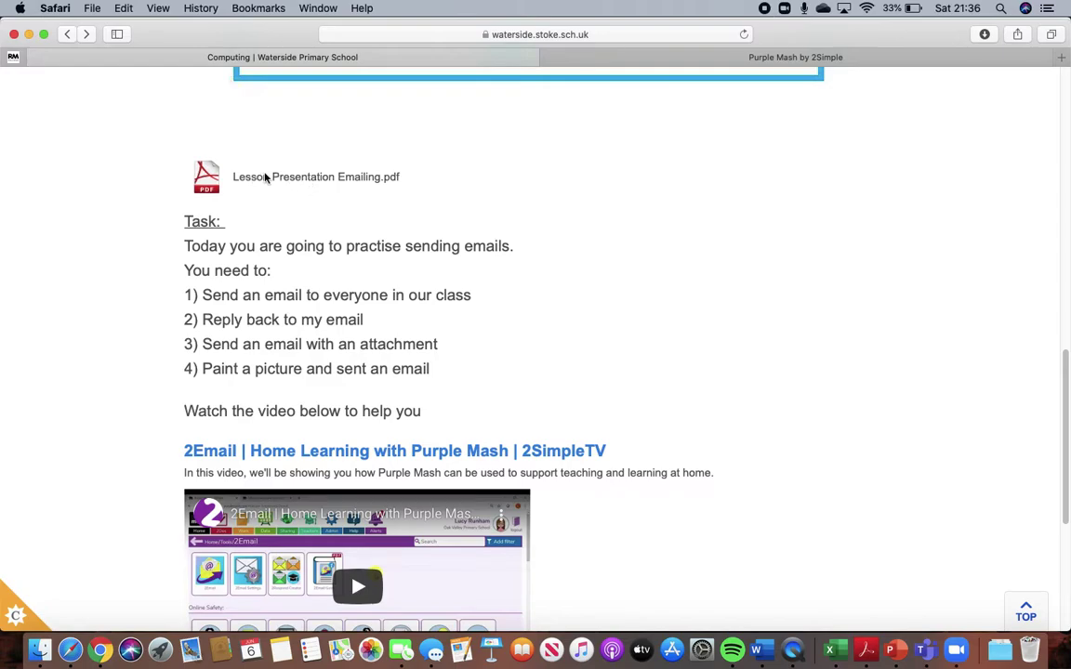
pyautogui.click(265, 177)
pyautogui.scroll(-10, 576, 336)
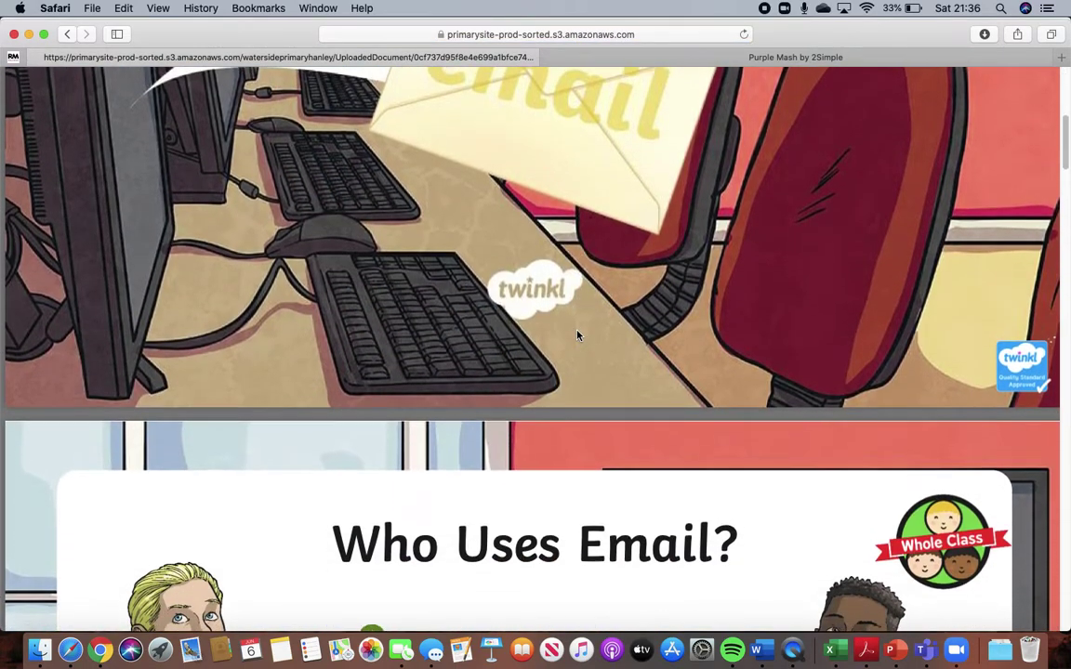
pyautogui.scroll(-15, 576, 336)
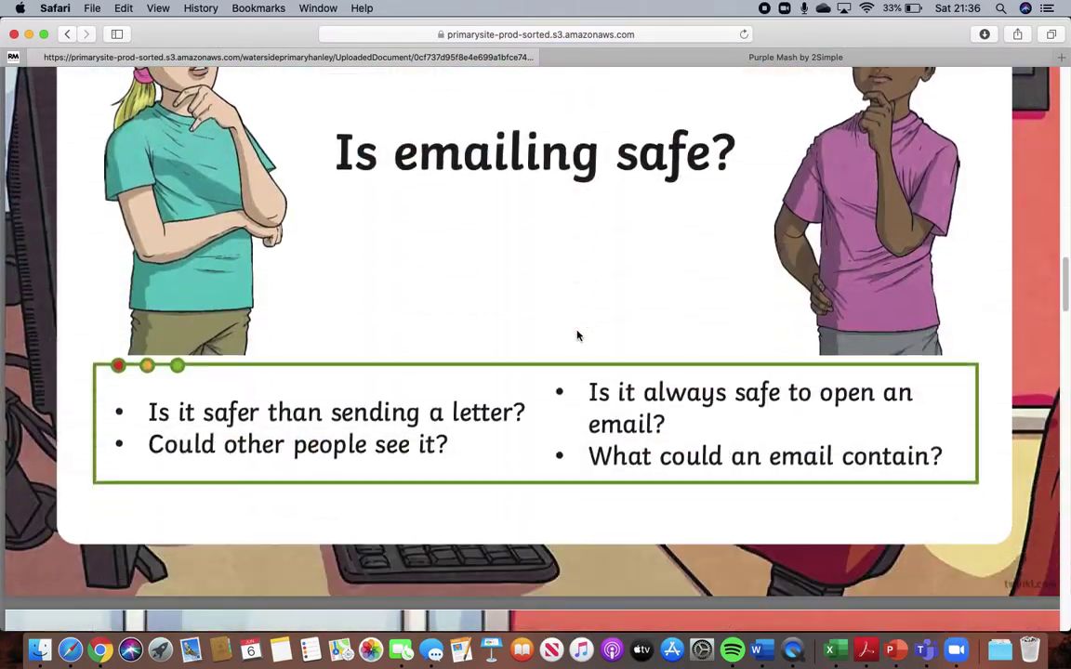
pyautogui.scroll(-20, 576, 336)
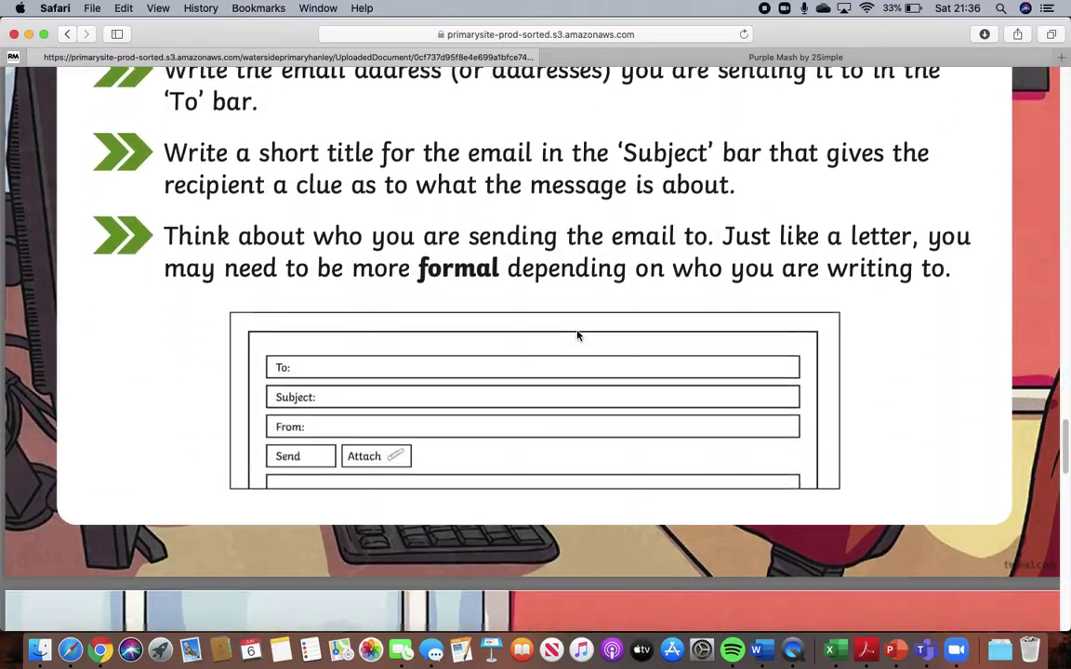
pyautogui.scroll(-20, 577, 336)
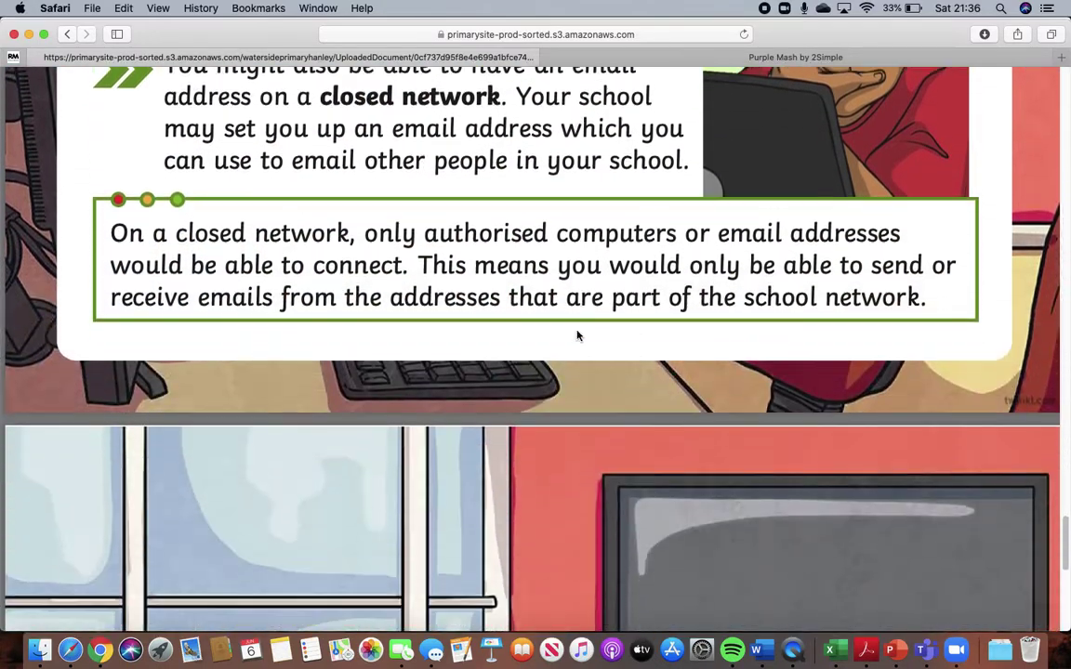
pyautogui.scroll(-4, 576, 335)
pyautogui.scroll(15, 577, 336)
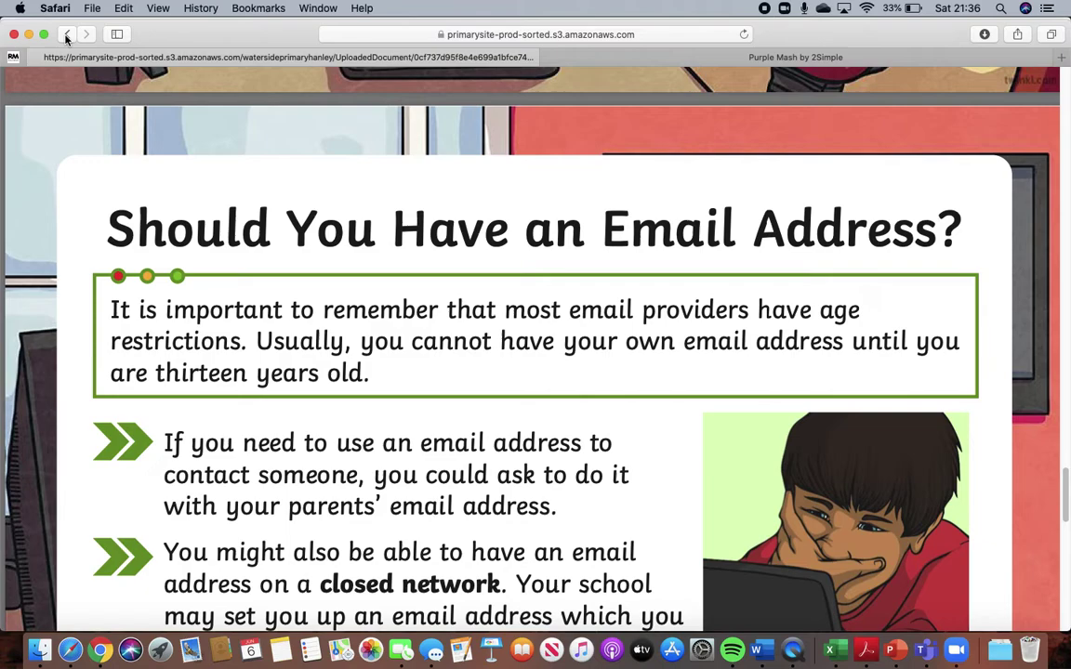
# - Return to the school's Computing page and view the emailing task list with the 2Email video
pyautogui.rightClick(66, 37)
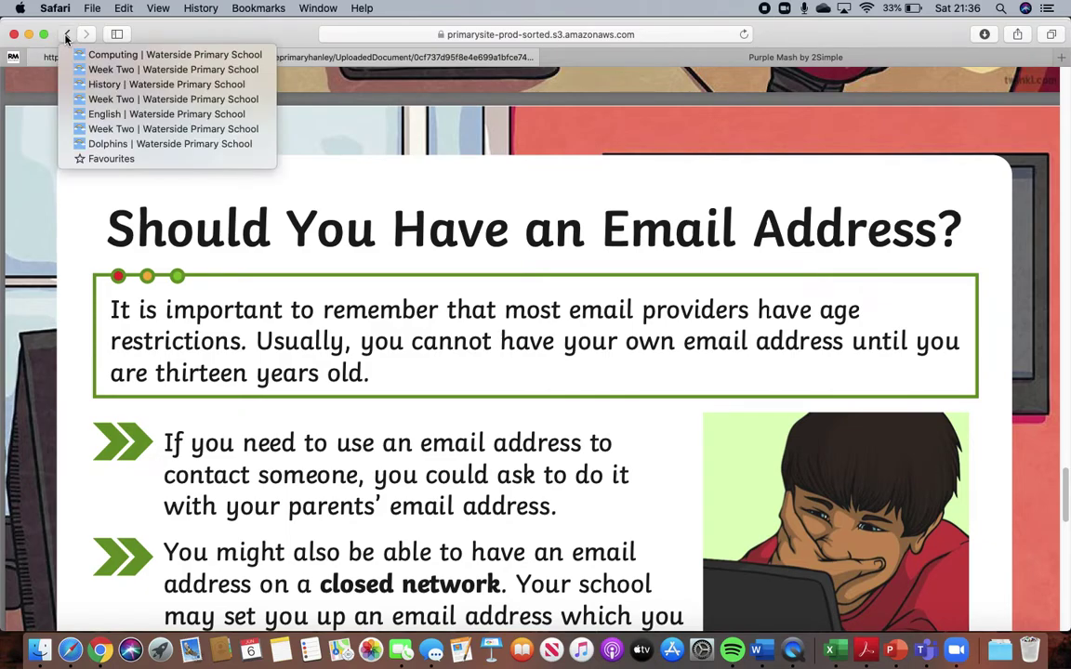
pyautogui.press('Escape')
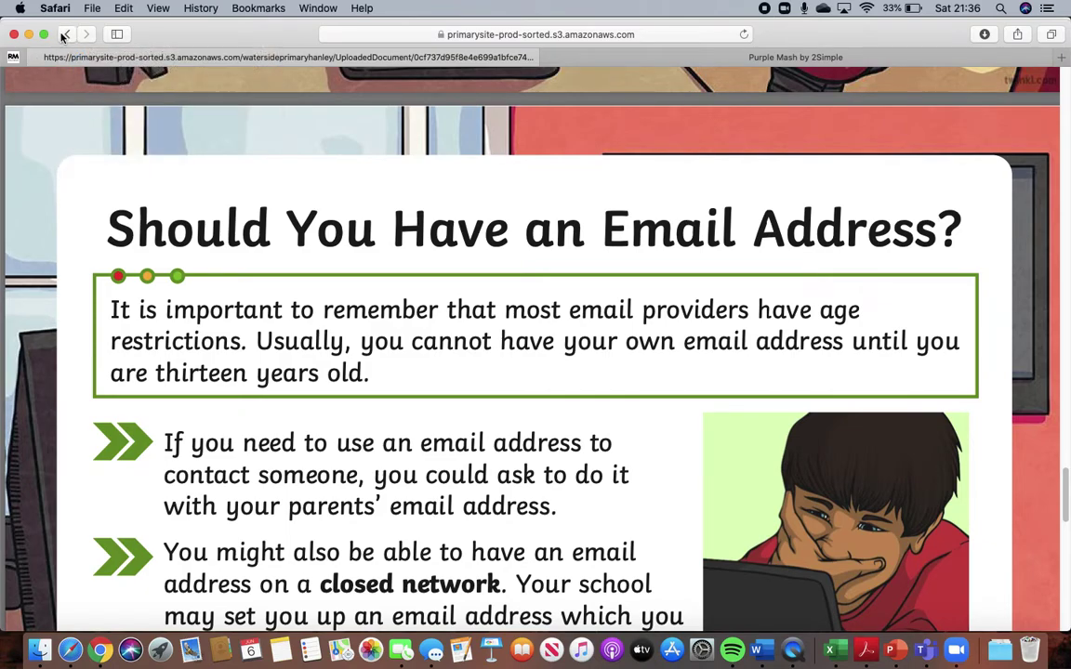
pyautogui.click(66, 34)
pyautogui.scroll(-3, 615, 297)
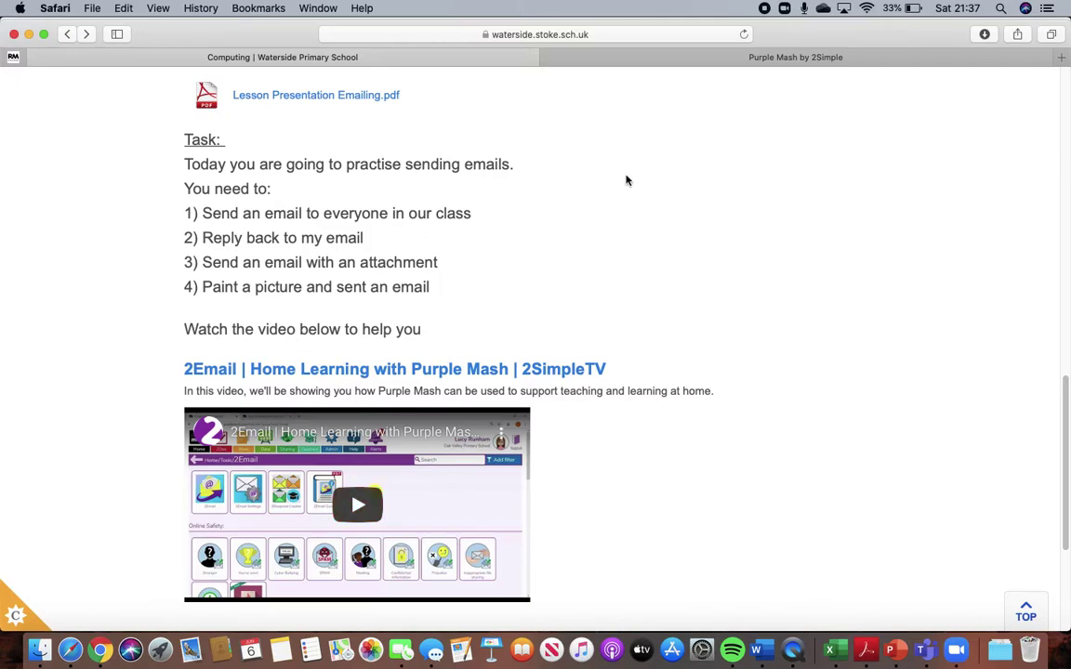
# - Switch to Purple Mash and open the 2Email tool from the Computing area
pyautogui.click(738, 64)
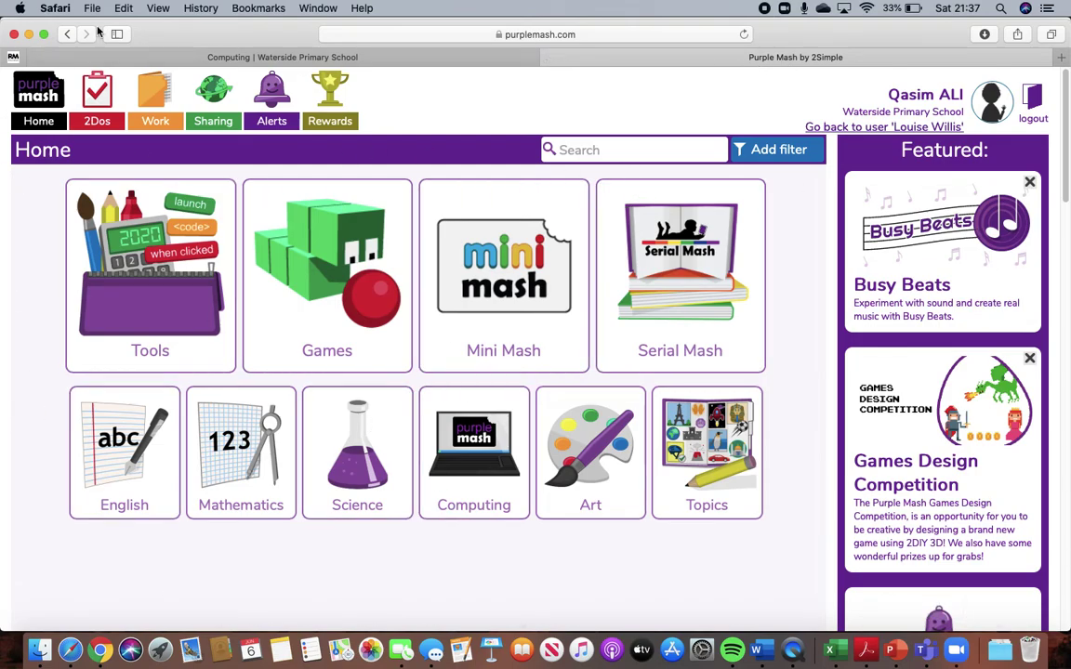
pyautogui.click(470, 446)
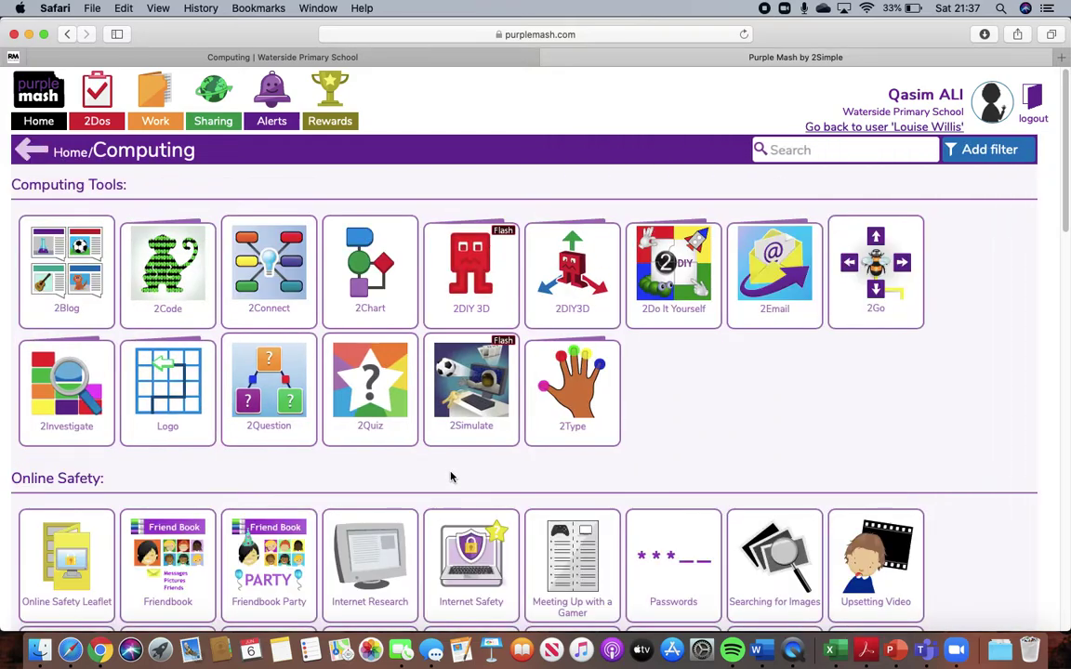
pyautogui.moveTo(779, 302)
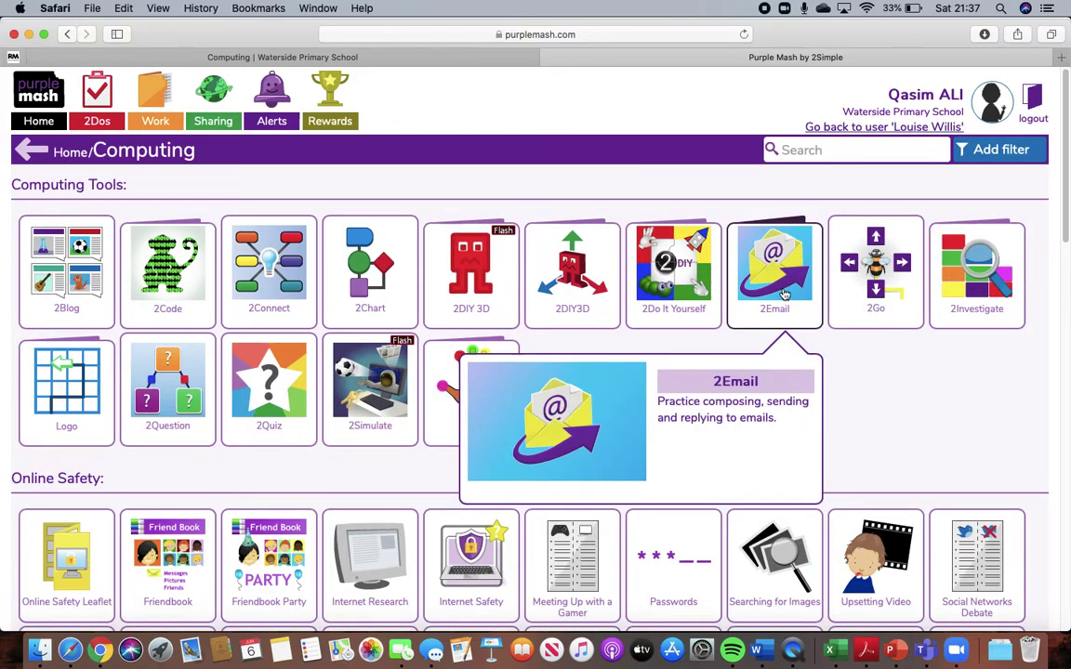
pyautogui.click(779, 302)
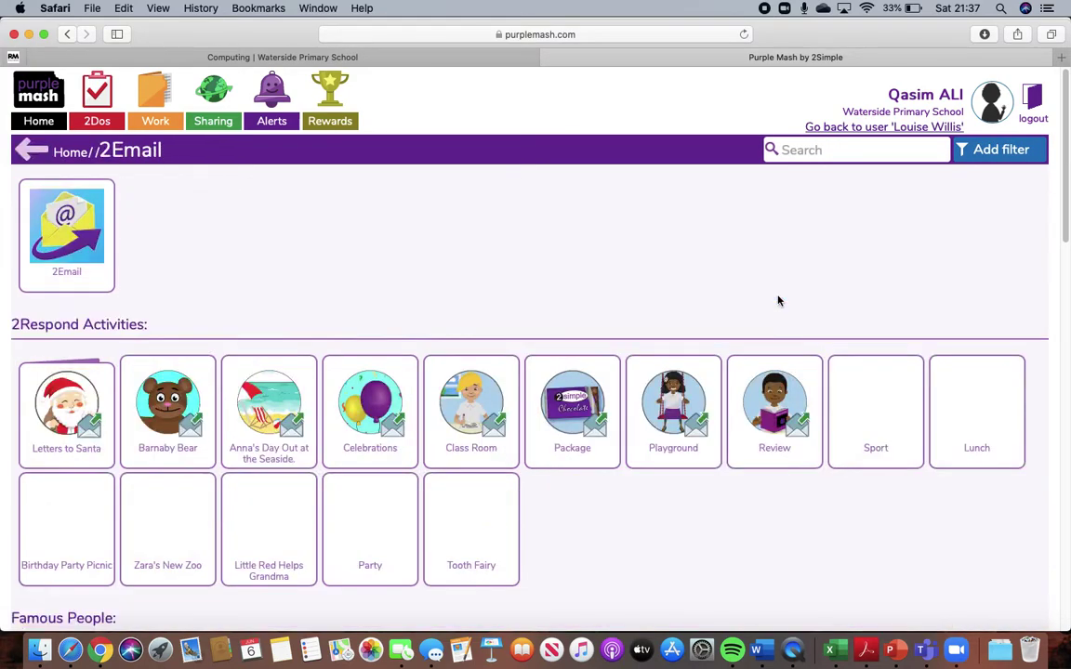
pyautogui.click(79, 206)
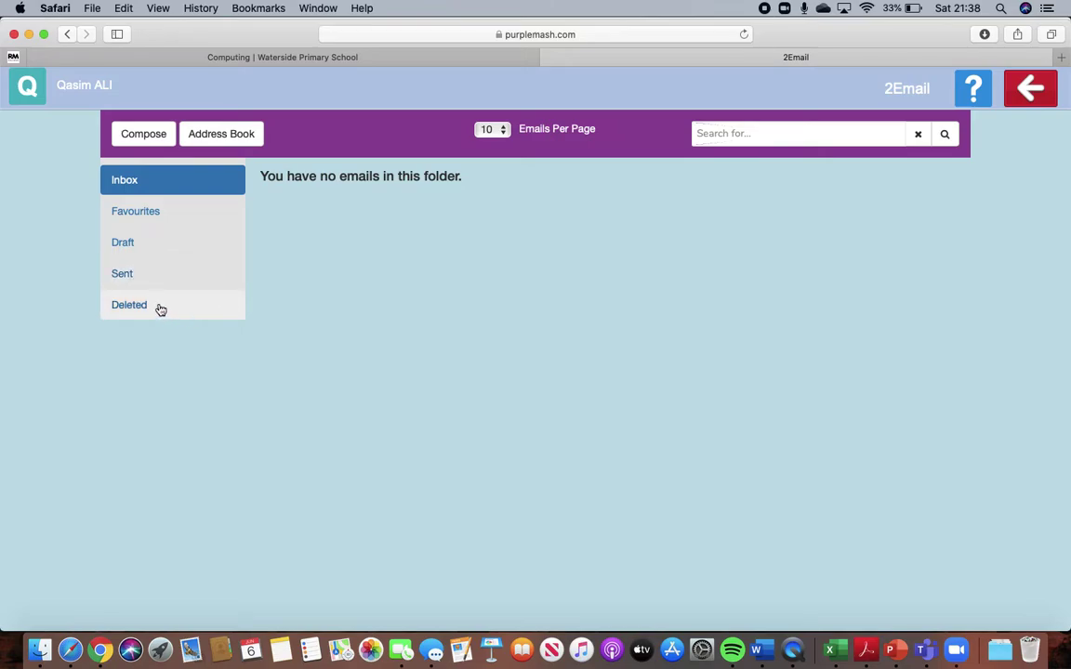
# - Start a new email and add all contacts from the address book as To recipients
pyautogui.click(144, 134)
pyautogui.click(288, 182)
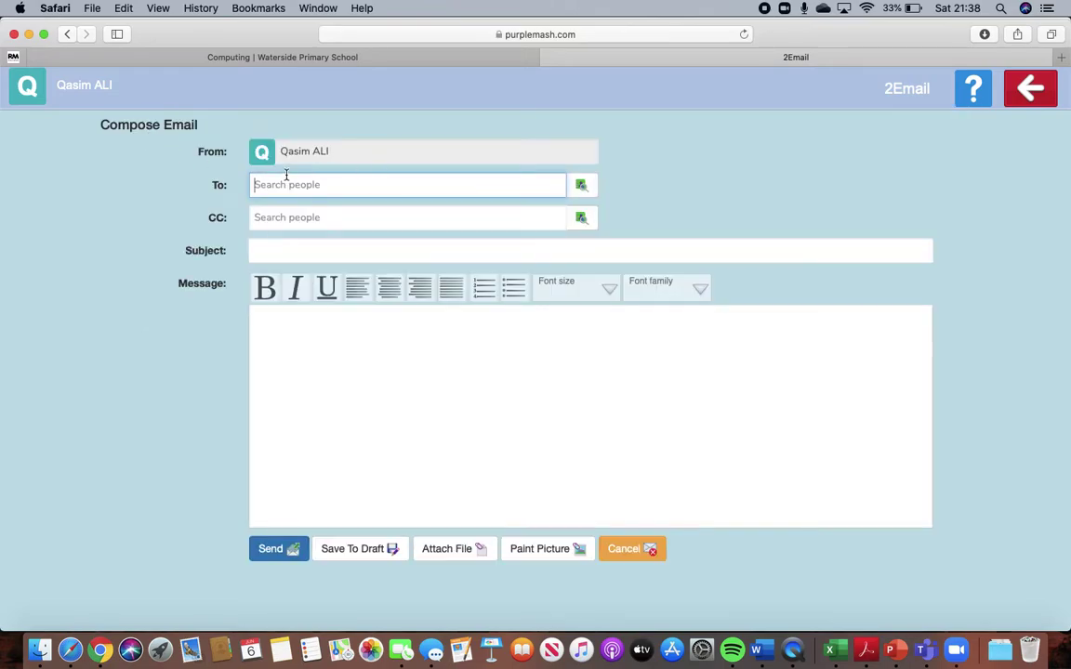
pyautogui.click(585, 191)
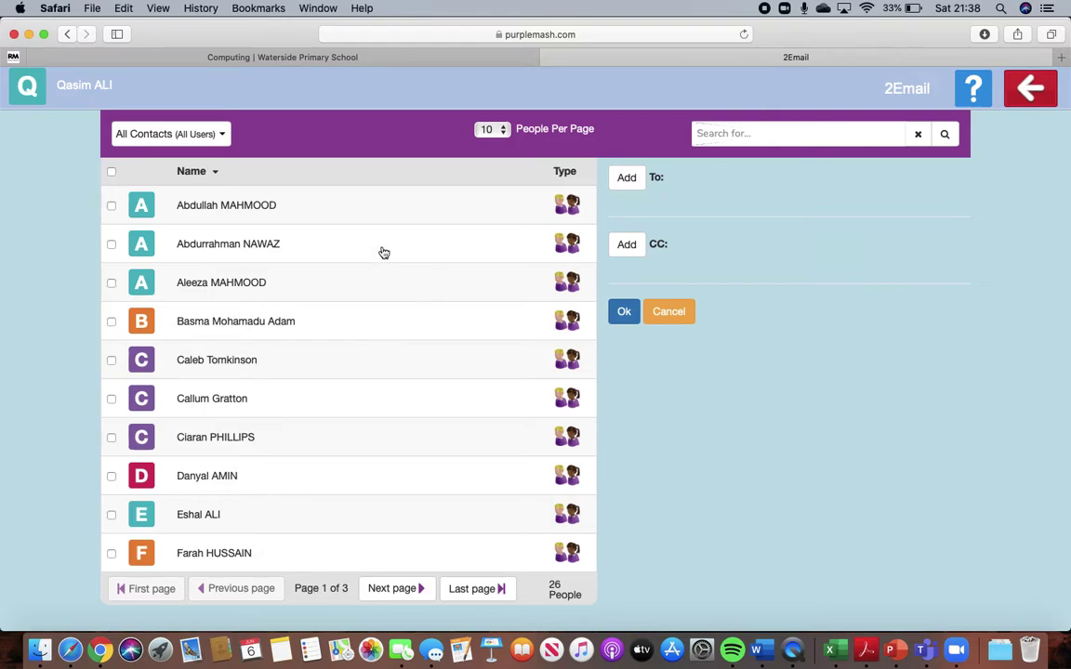
pyautogui.click(111, 172)
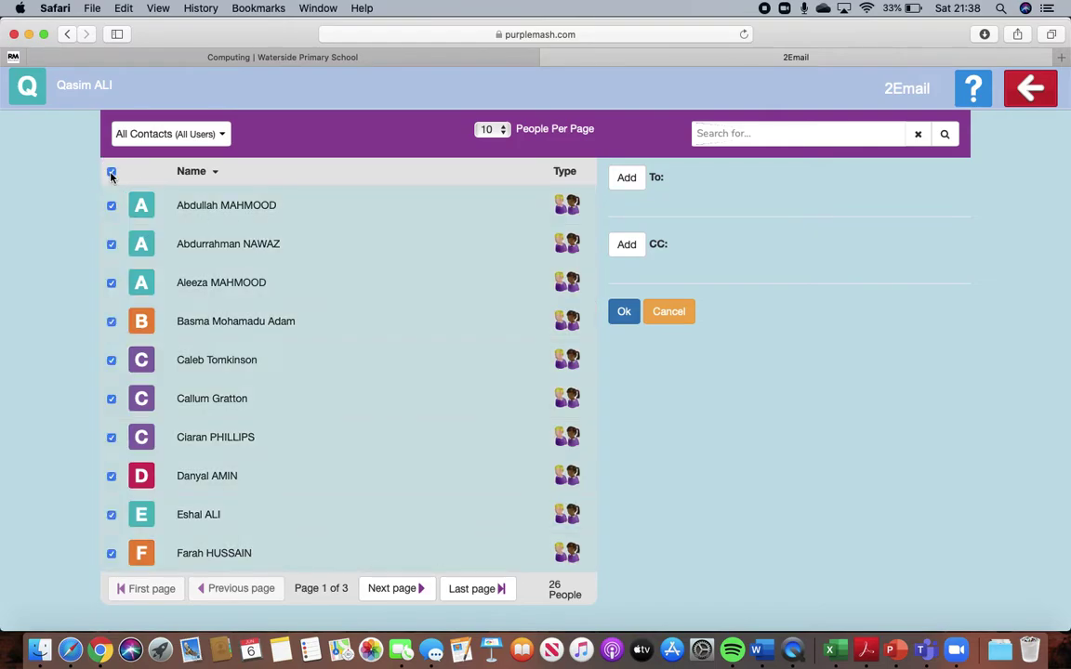
pyautogui.click(615, 185)
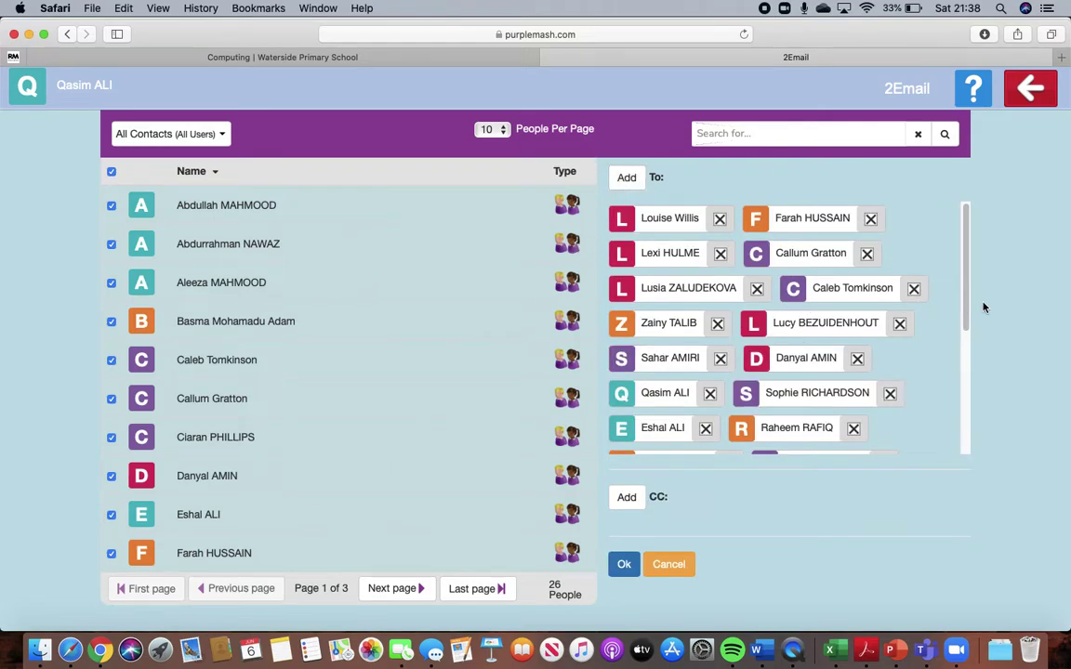
pyautogui.moveTo(967, 293); pyautogui.dragTo(973, 502)
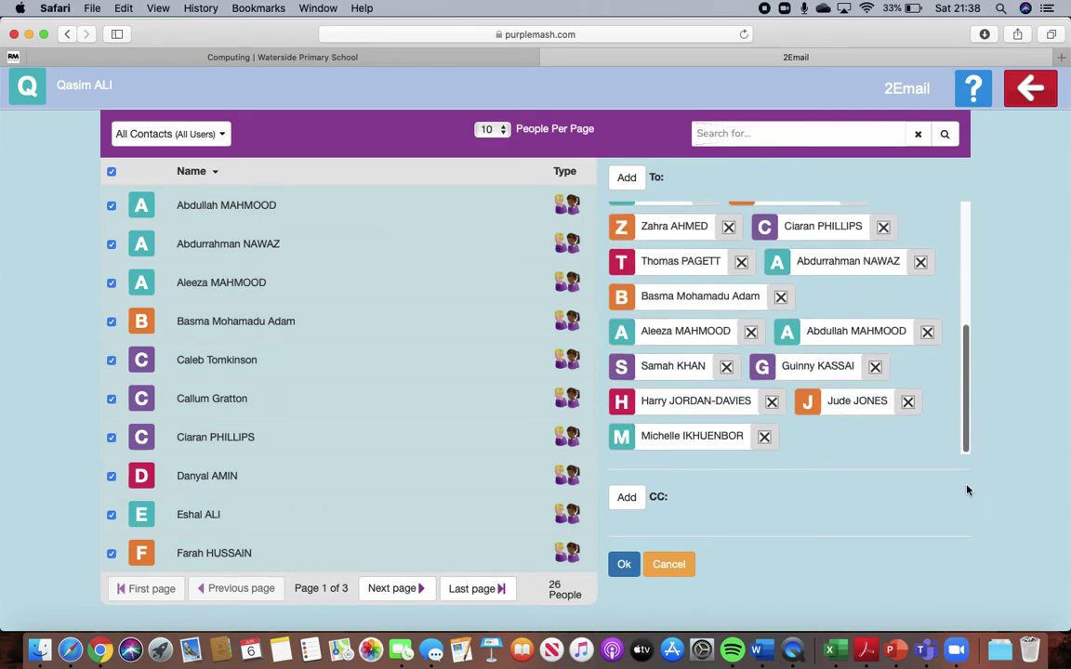
pyautogui.click(623, 569)
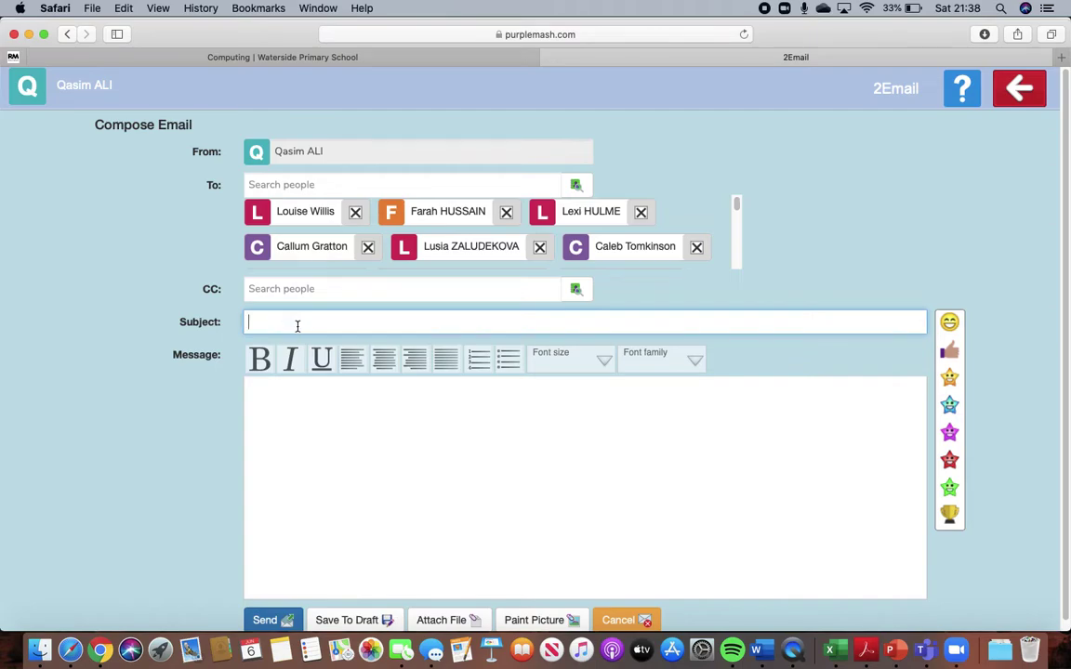
# - Enter the subject "Computing lesson" and write "Hi Everyone in Dolphins class, I have been", signed with the teacher's name
pyautogui.write('Computing lesson')
pyautogui.click(275, 390)
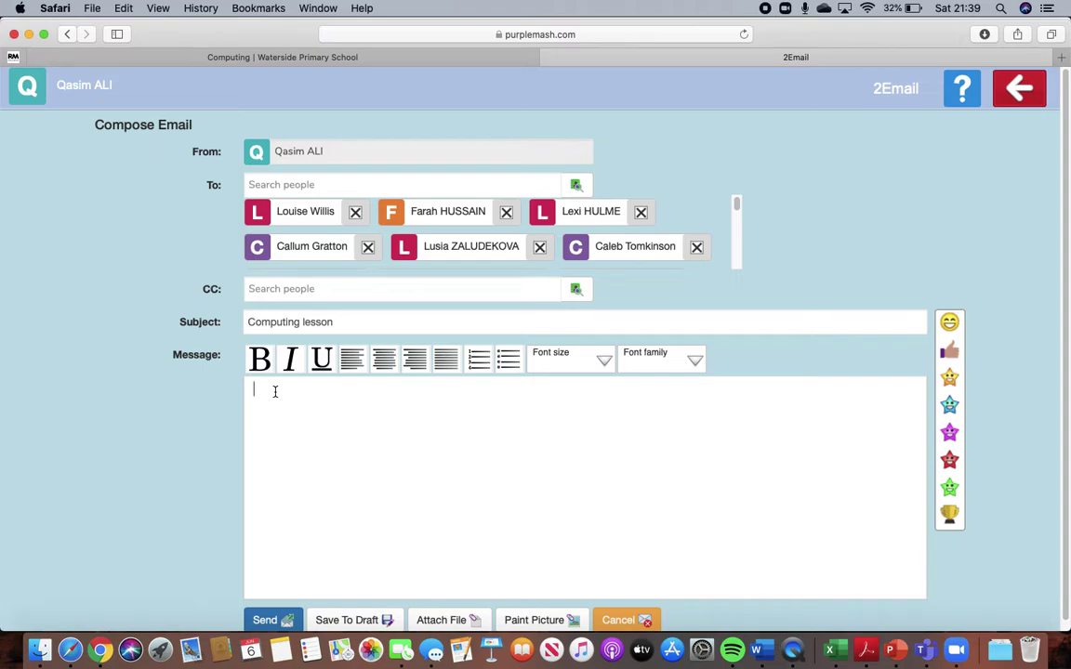
pyautogui.write('Hi ')
pyautogui.write('Everyone i')
pyautogui.write('n Dolphin')
pyautogui.write('s class')
pyautogui.write(',')
pyautogui.write('I have bee')
pyautogui.write('n')
pyautogui.press('Return')
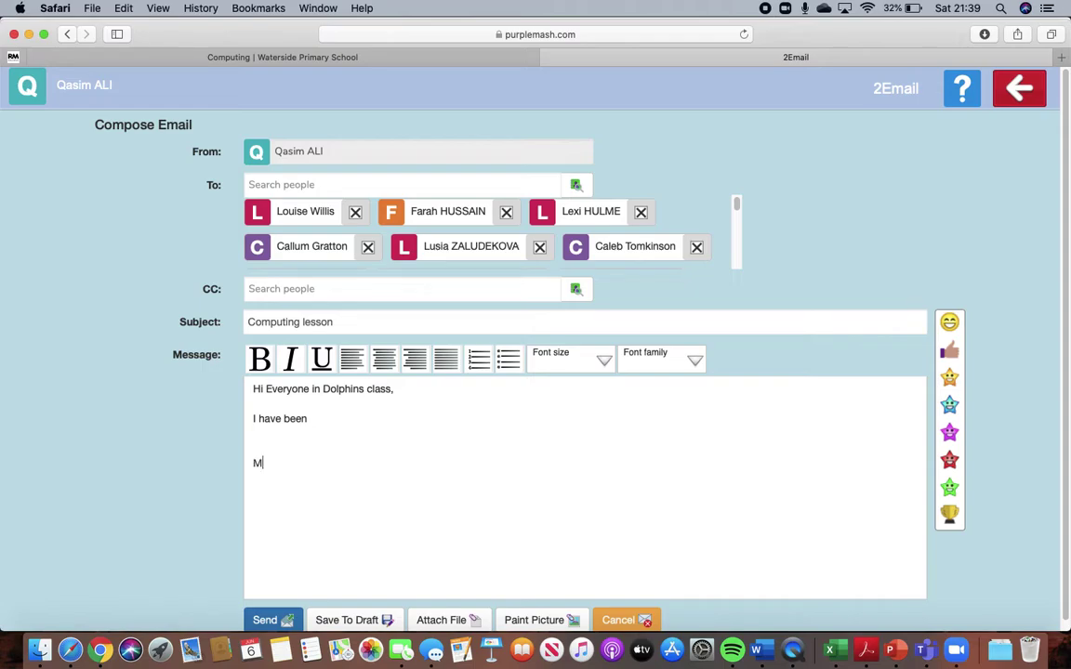
pyautogui.write('Willis')
# - Apply bold and italic formatting to the entire message text
pyautogui.scroll(-1, 986, 493)
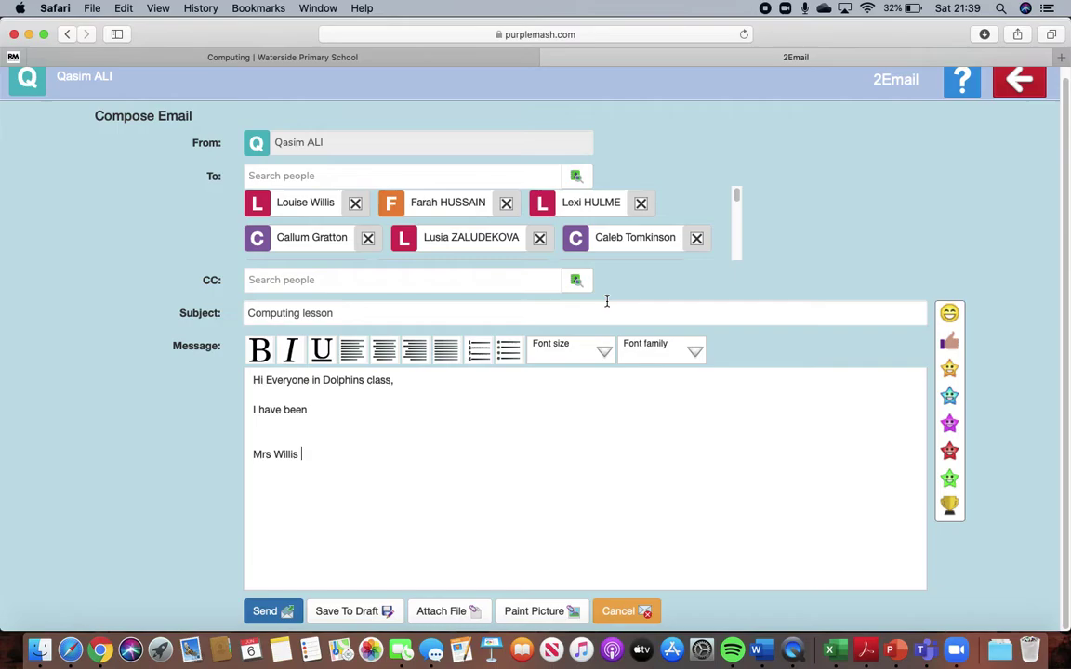
pyautogui.moveTo(306, 455); pyautogui.dragTo(265, 382)
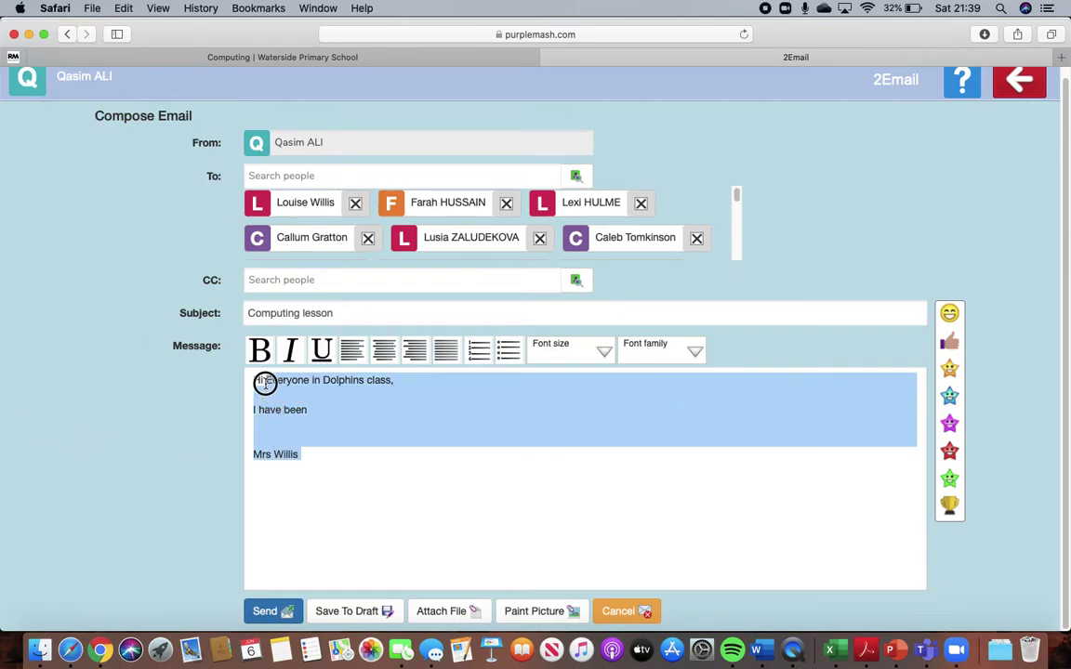
pyautogui.click(259, 354)
pyautogui.click(315, 455)
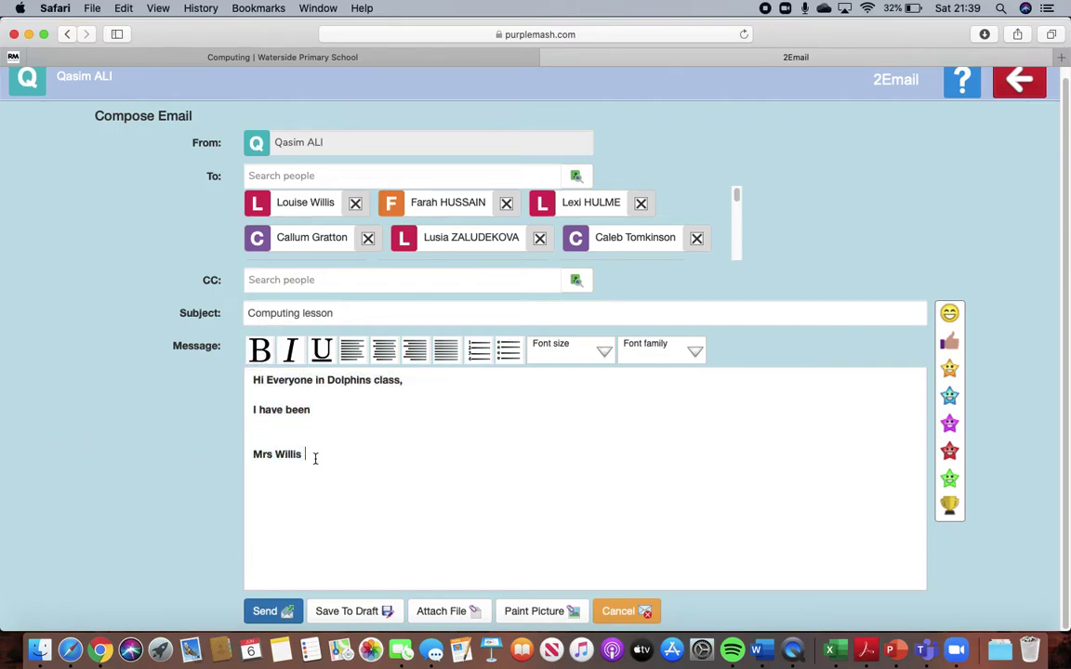
pyautogui.moveTo(315, 455); pyautogui.dragTo(253, 382)
pyautogui.click(290, 351)
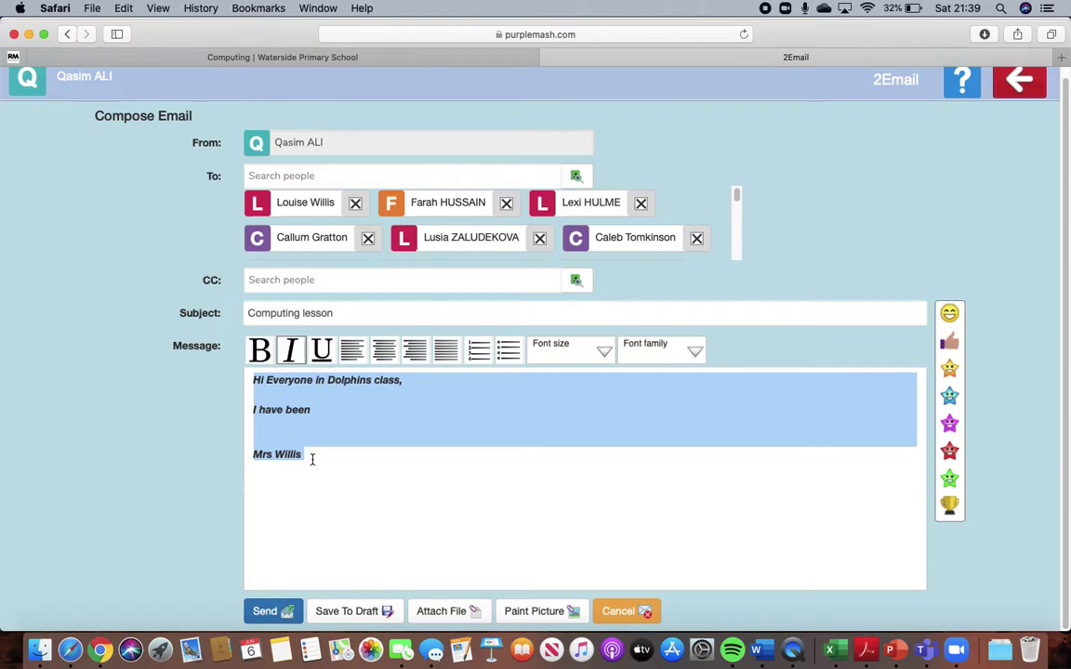
# - Remove the italic and bold formatting from the entire message text
pyautogui.moveTo(311, 459); pyautogui.dragTo(248, 378)
pyautogui.click(290, 351)
pyautogui.click(260, 351)
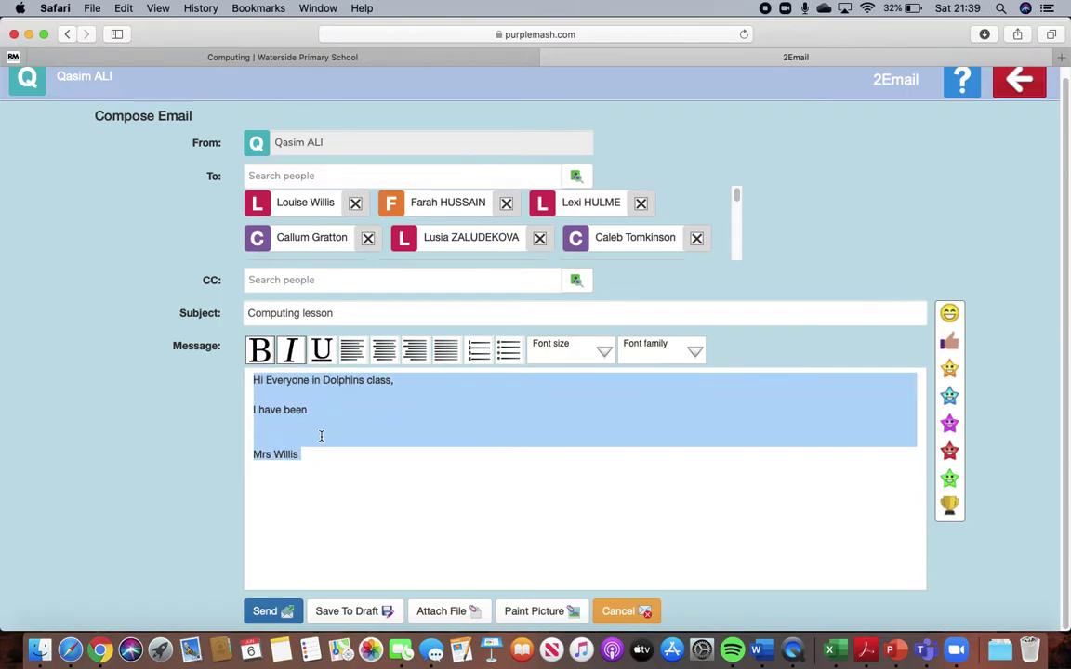
# - Set the font size of the entire message text to 2 (12pt)
pyautogui.moveTo(324, 454); pyautogui.dragTo(242, 376)
pyautogui.click(593, 348)
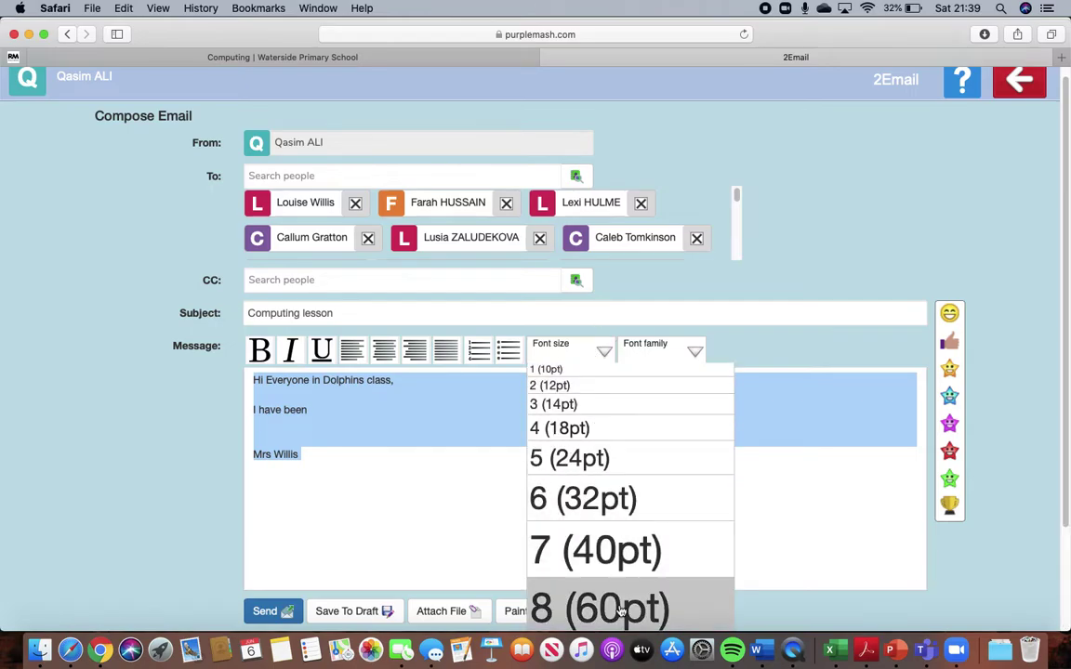
pyautogui.click(570, 387)
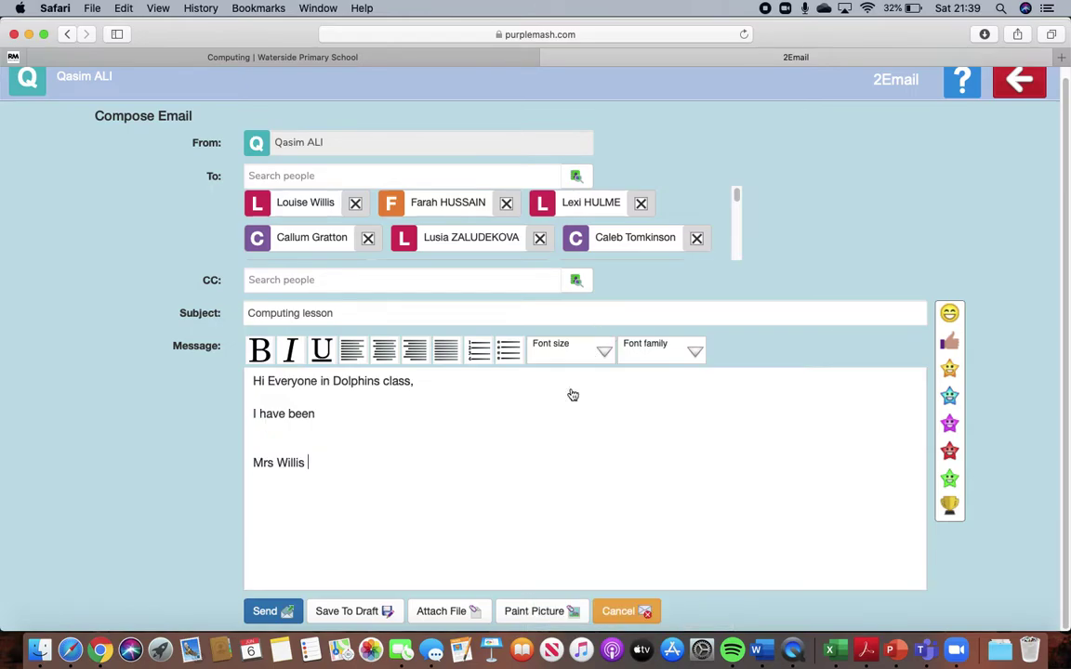
# - Change the font family of the entire message text to Comic Sans
pyautogui.moveTo(309, 475); pyautogui.dragTo(265, 366)
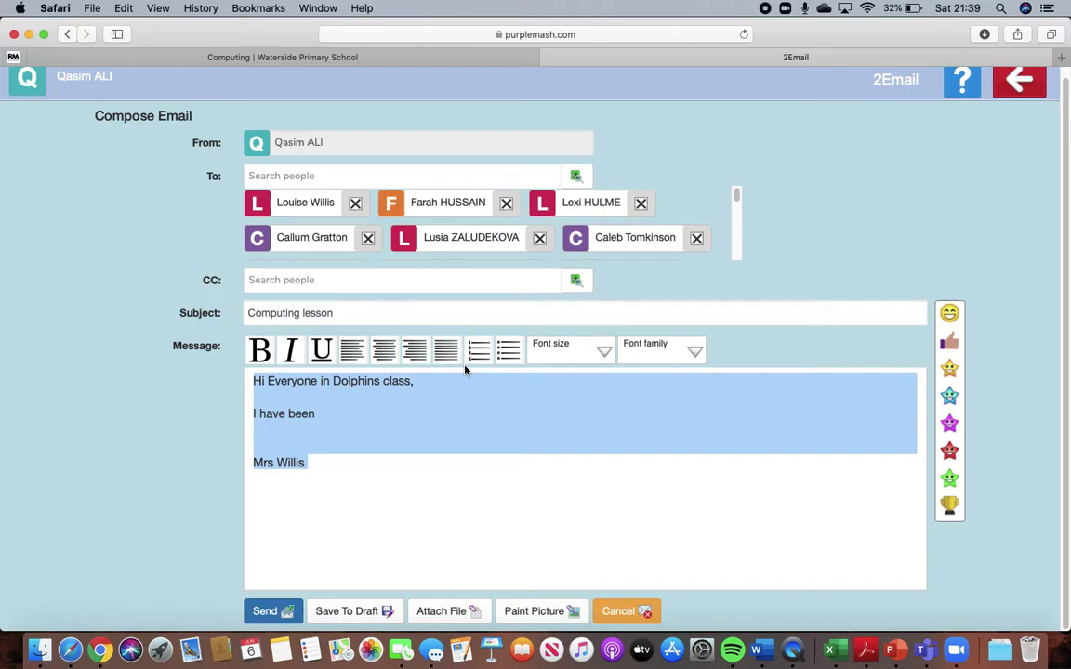
pyautogui.click(690, 353)
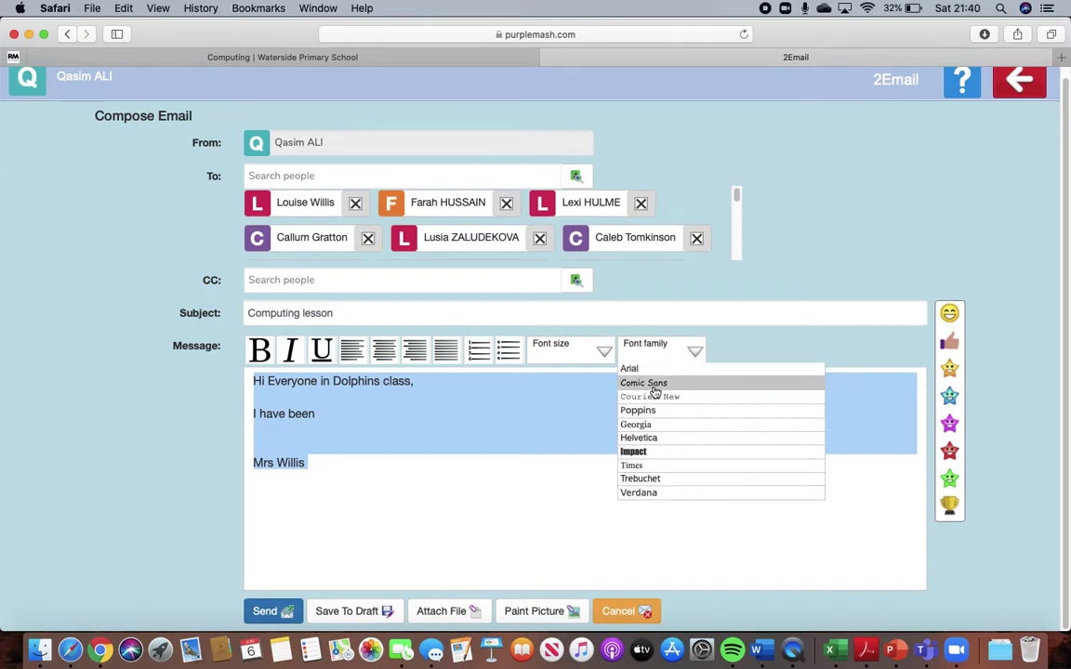
pyautogui.click(653, 383)
pyautogui.click(677, 474)
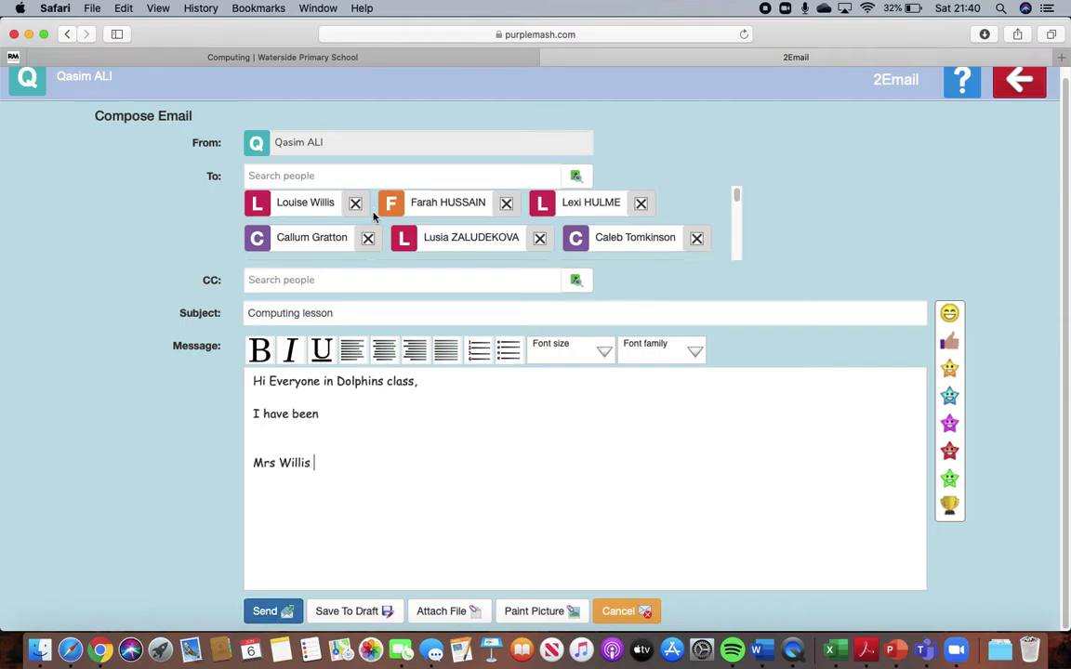
# - Discard the class email without saving it and start a new blank email
pyautogui.click(620, 612)
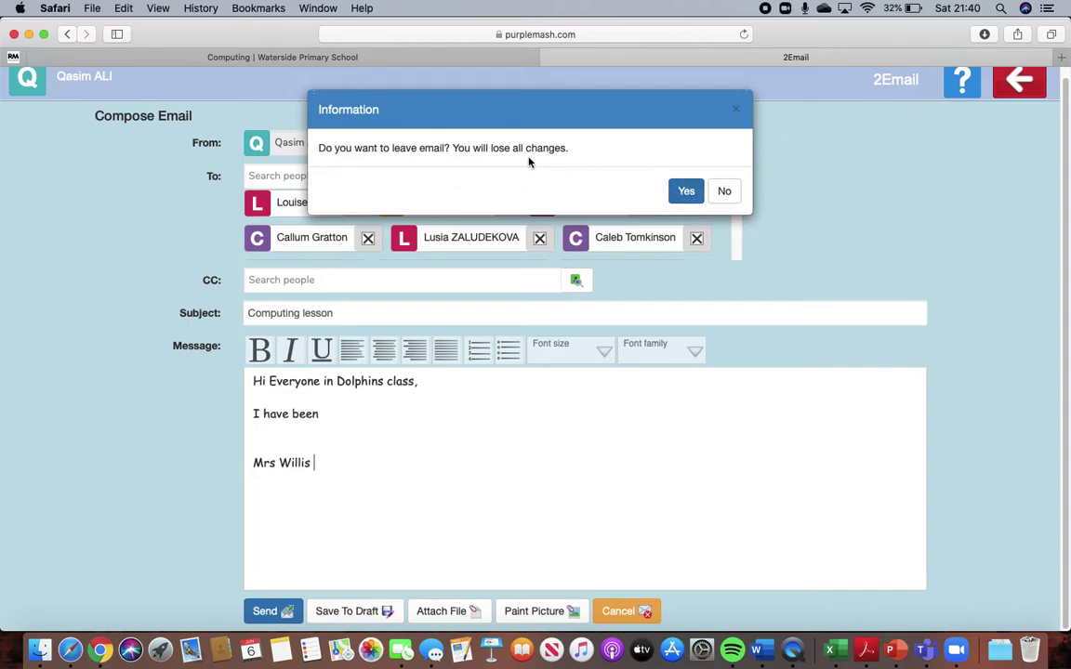
pyautogui.click(689, 192)
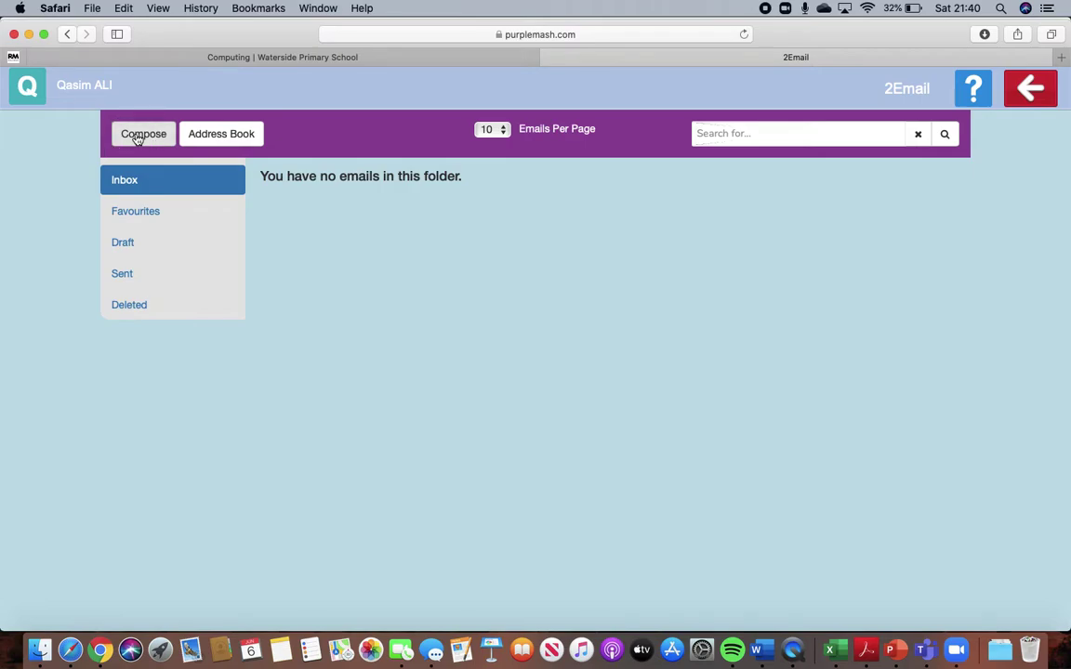
pyautogui.click(139, 135)
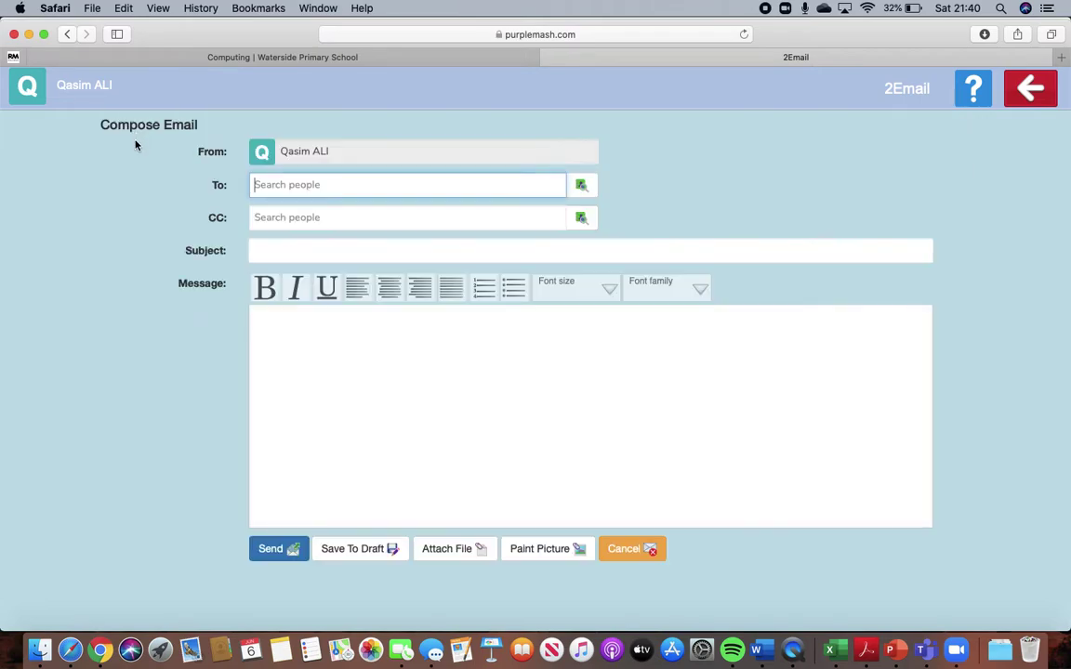
# - Add the second pupil whose name starts with C from the address book as the only To recipient
pyautogui.click(582, 187)
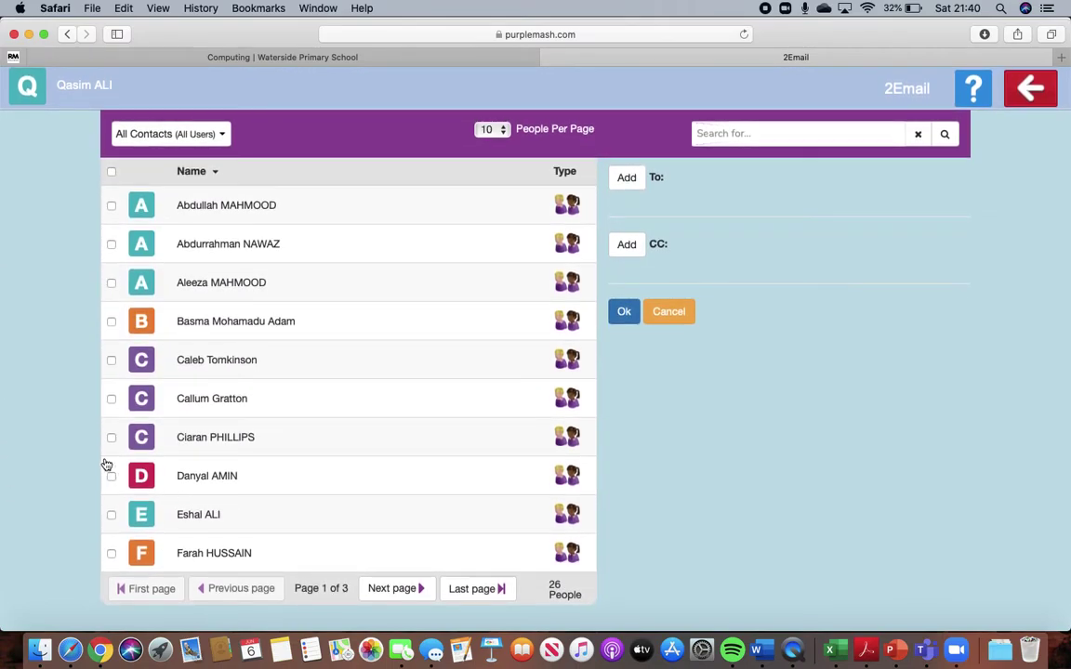
pyautogui.click(111, 398)
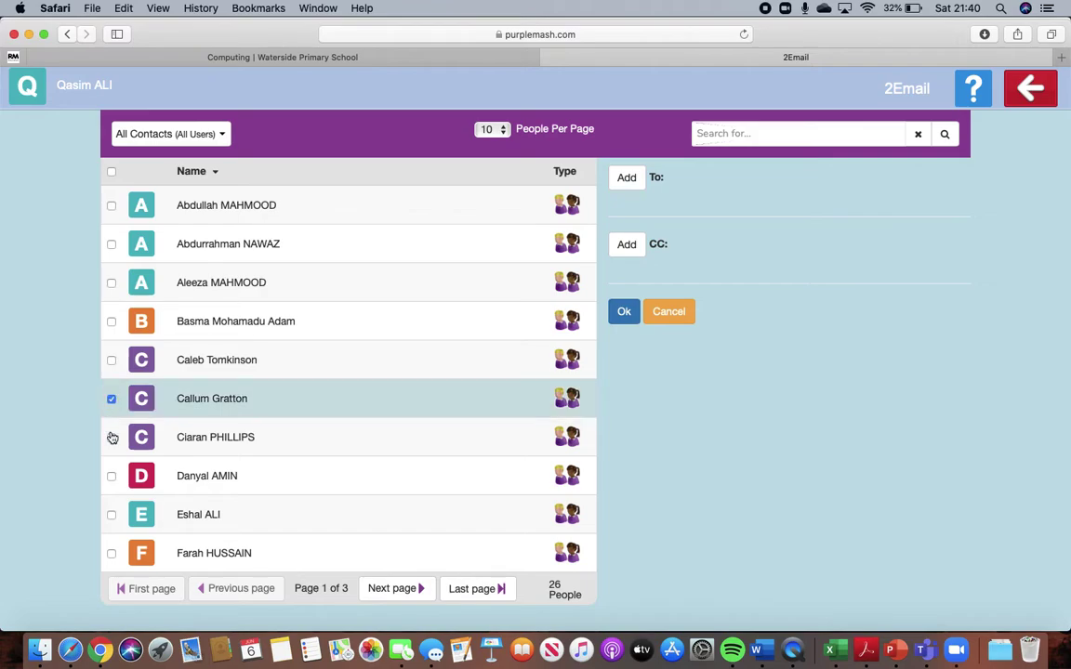
pyautogui.click(626, 177)
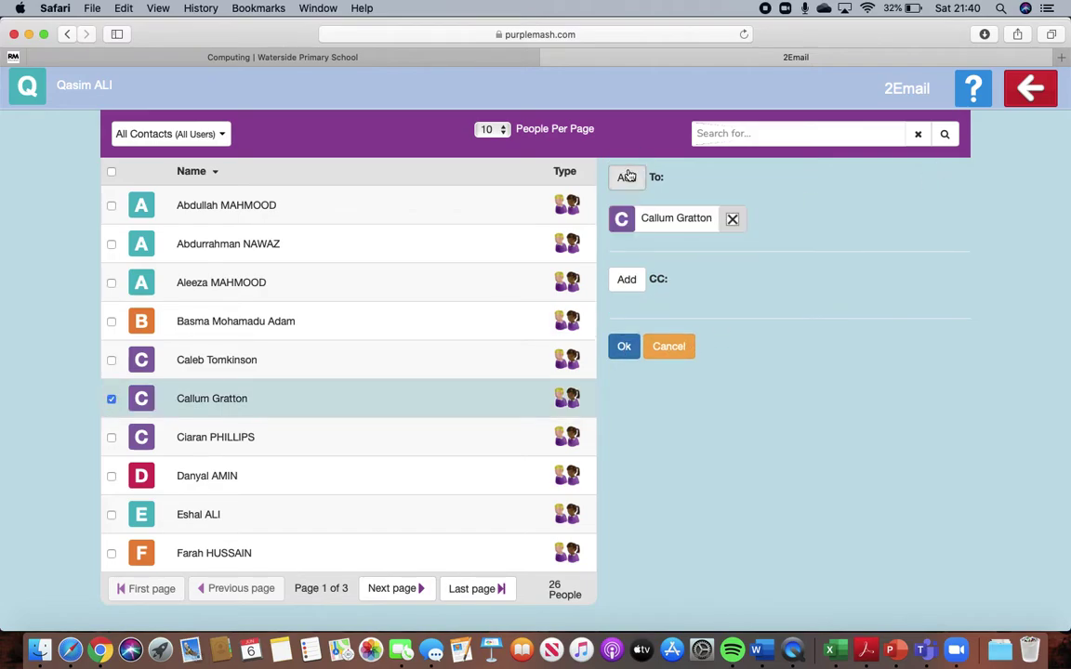
pyautogui.click(623, 347)
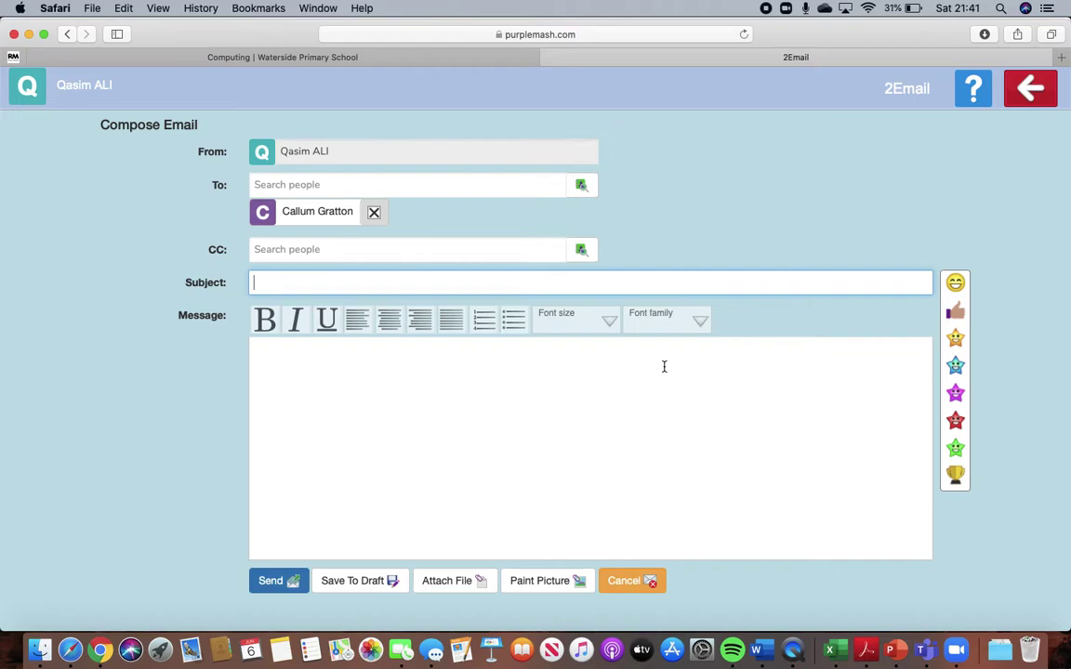
# - Enter the subject "Owl art work" and write a greeting to the pupil and "I hope you like my art work.", signed with the teacher's name
pyautogui.write('Owl art work')
pyautogui.click(554, 409)
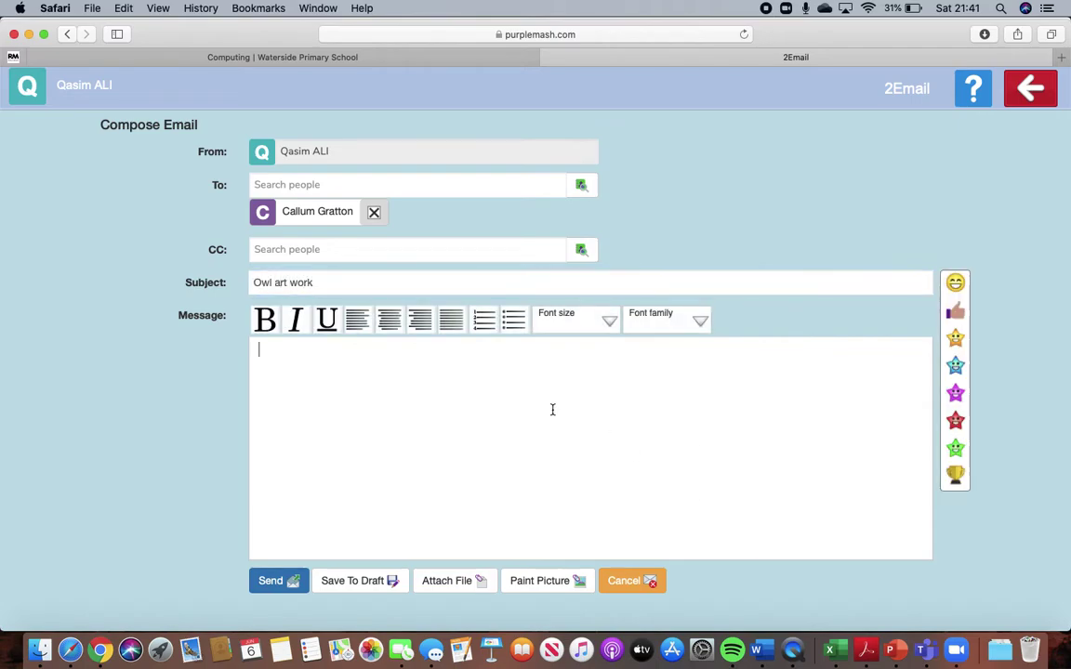
pyautogui.write('Hi Callum,  I hope you like')
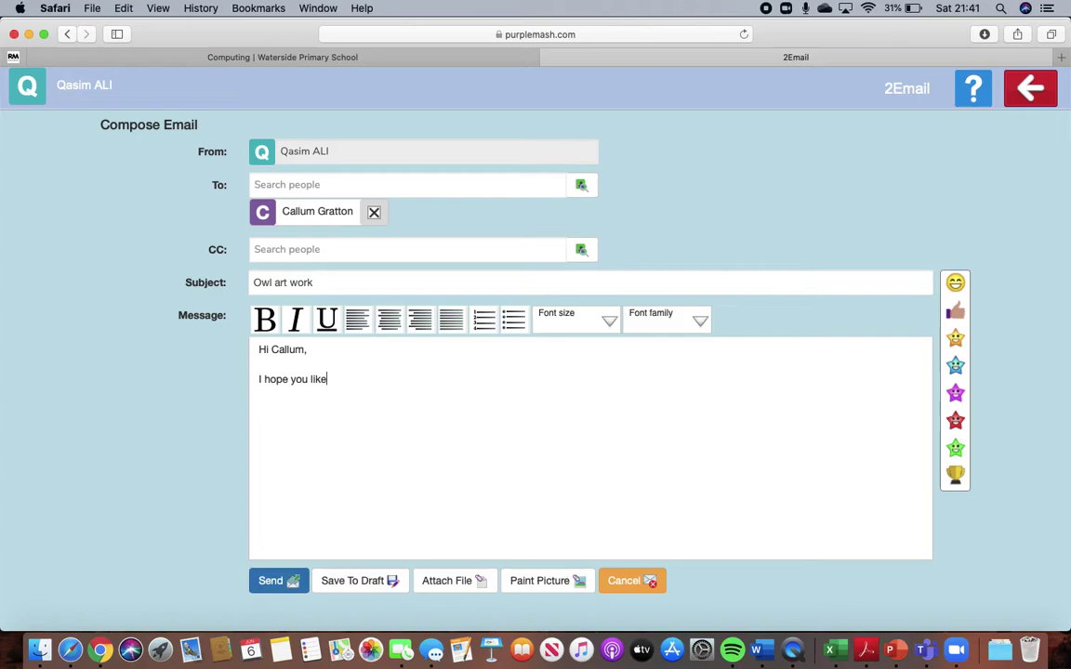
pyautogui.write(' my art work.')
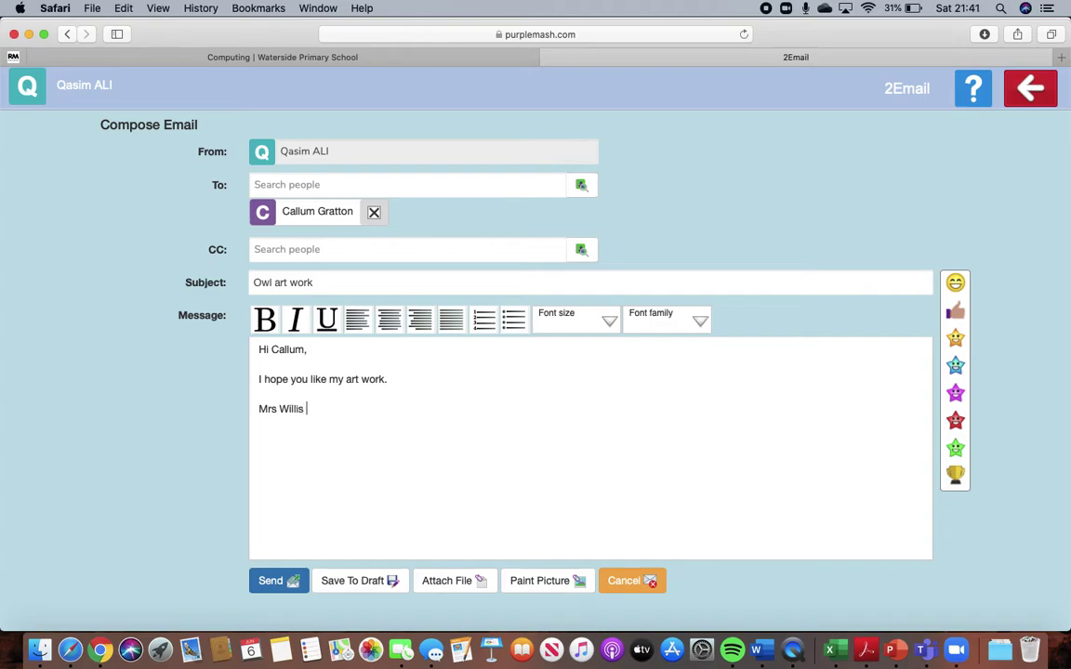
# - Attach the NHS rainbow artwork from the Year 5 Group 2 folder to the email
pyautogui.click(466, 582)
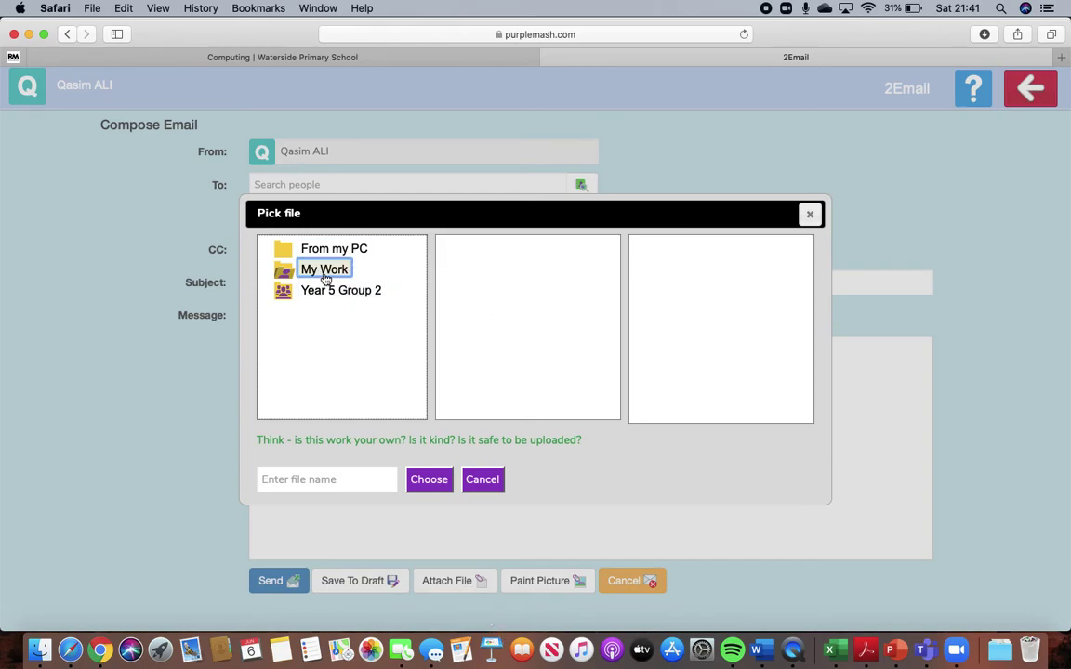
pyautogui.click(320, 293)
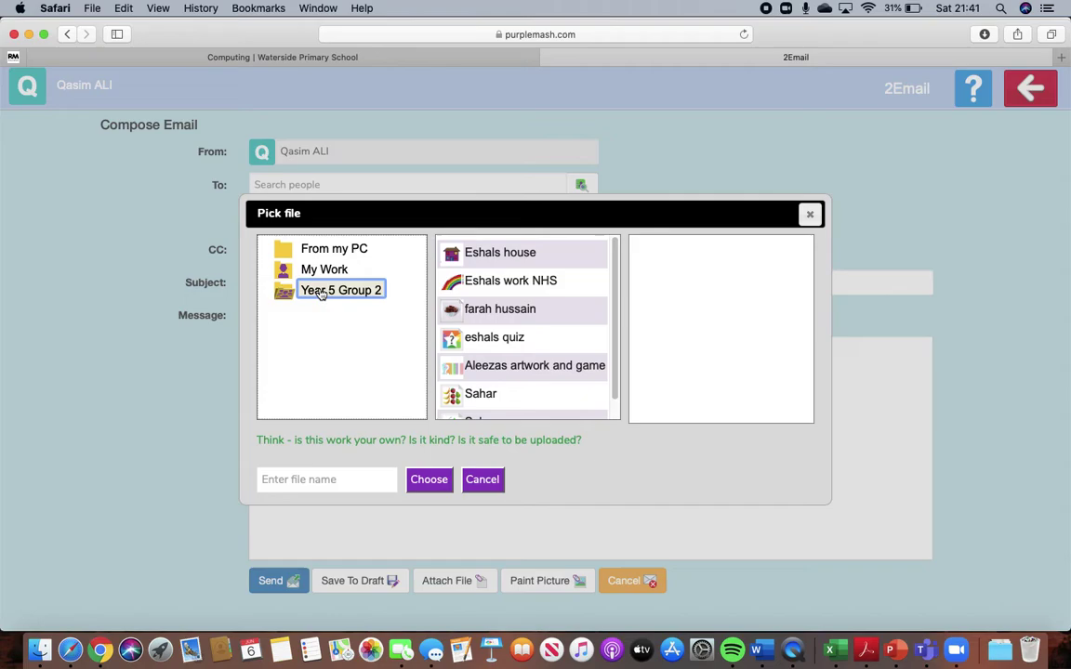
pyautogui.moveTo(612, 311)
pyautogui.mouseDown()
pyautogui.moveTo(615, 347)
pyautogui.moveTo(619, 298)
pyautogui.mouseUp()
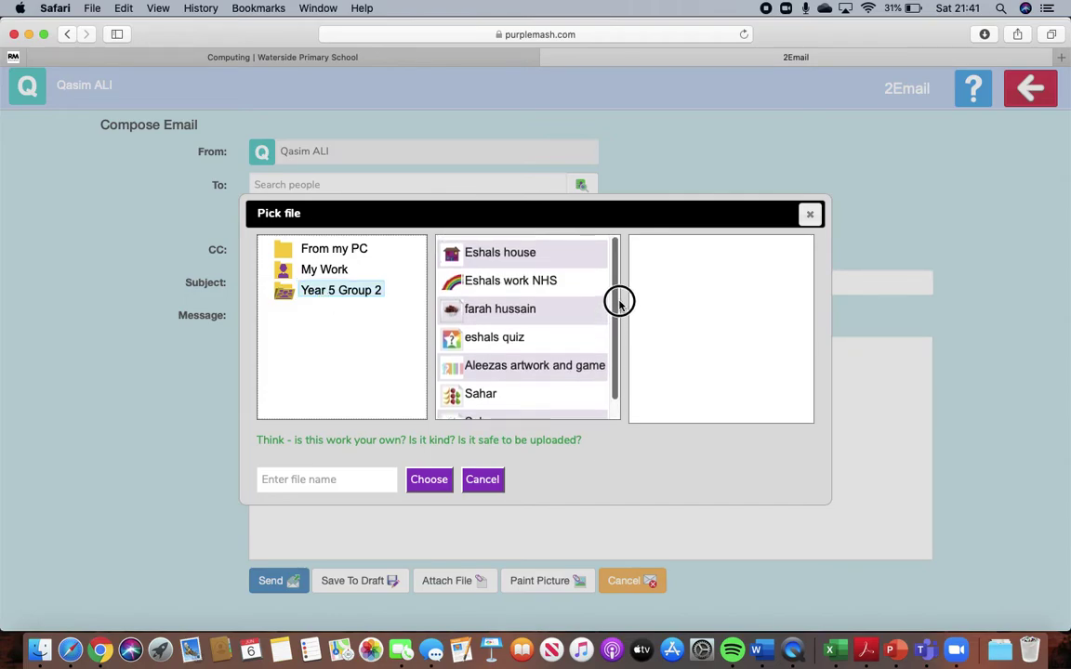
pyautogui.click(521, 288)
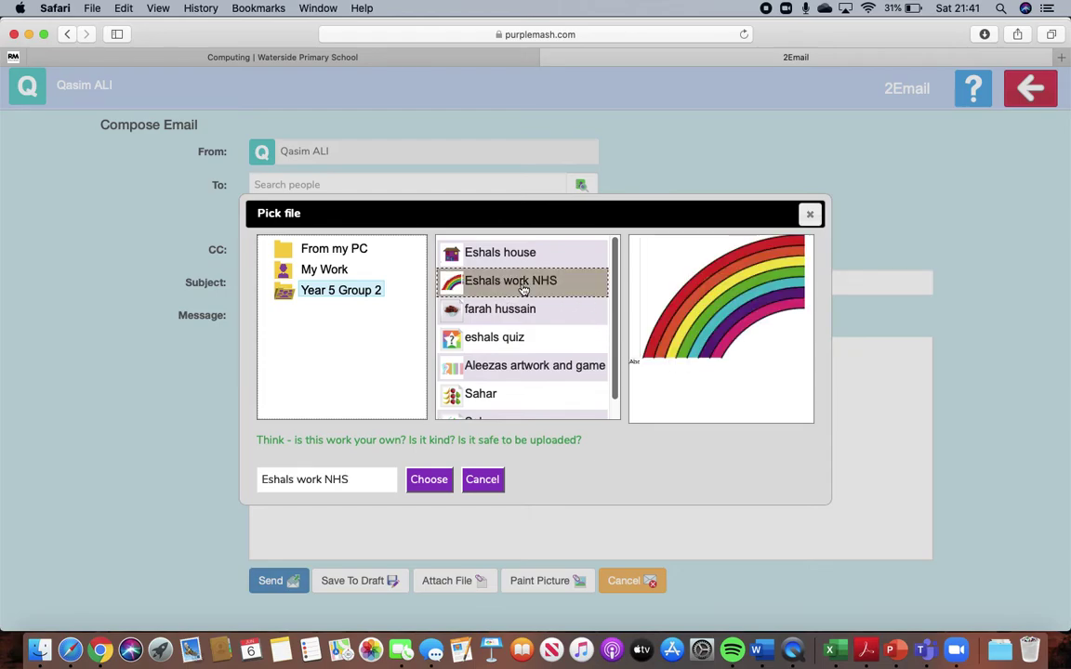
pyautogui.click(346, 249)
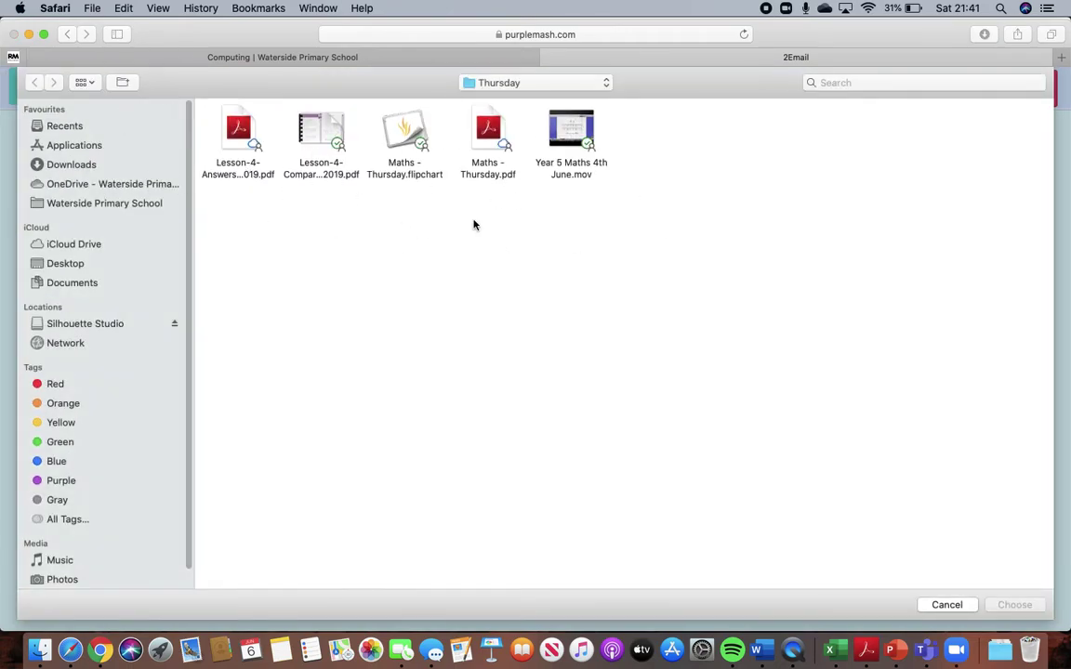
pyautogui.click(947, 605)
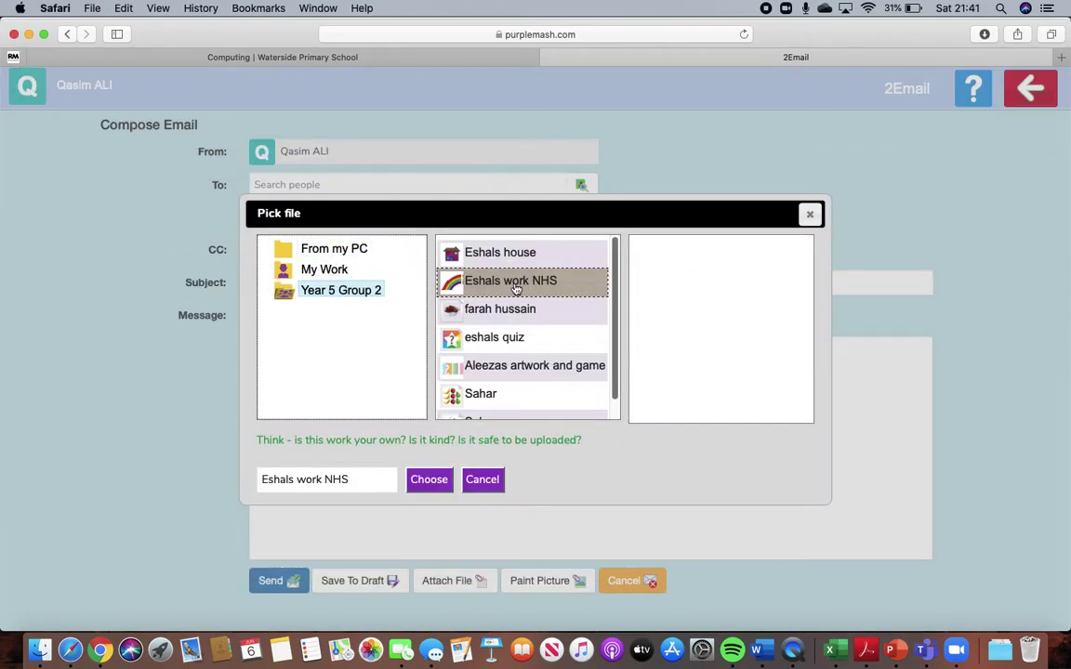
pyautogui.click(413, 481)
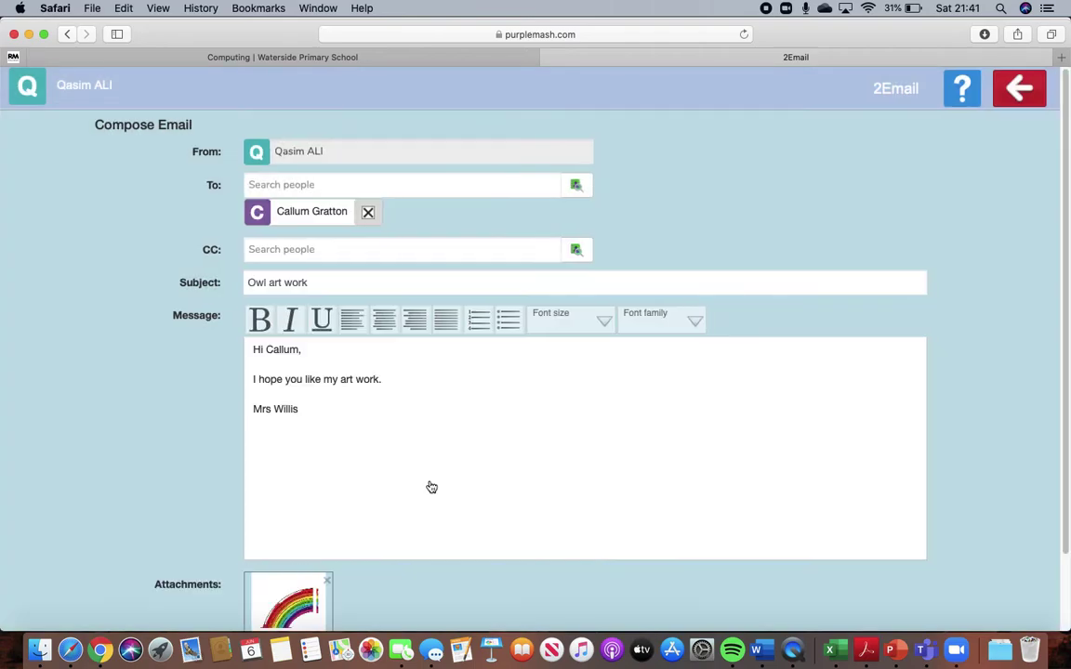
pyautogui.scroll(-2, 451, 466)
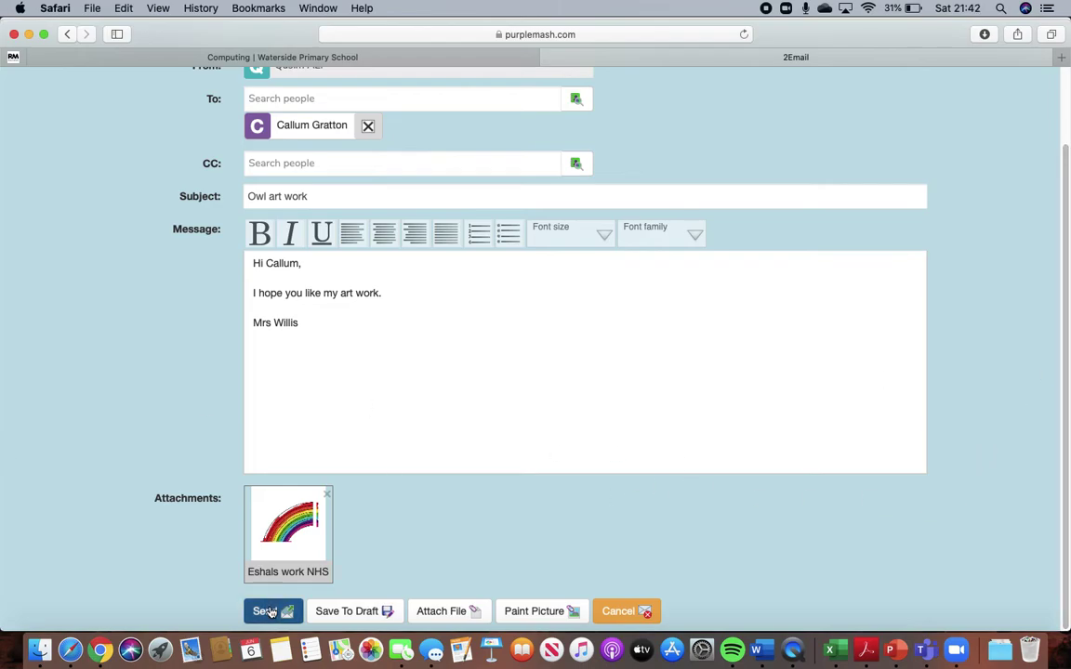
# - Discard the email without saving it and start a new one with the subject "art work"
pyautogui.click(629, 619)
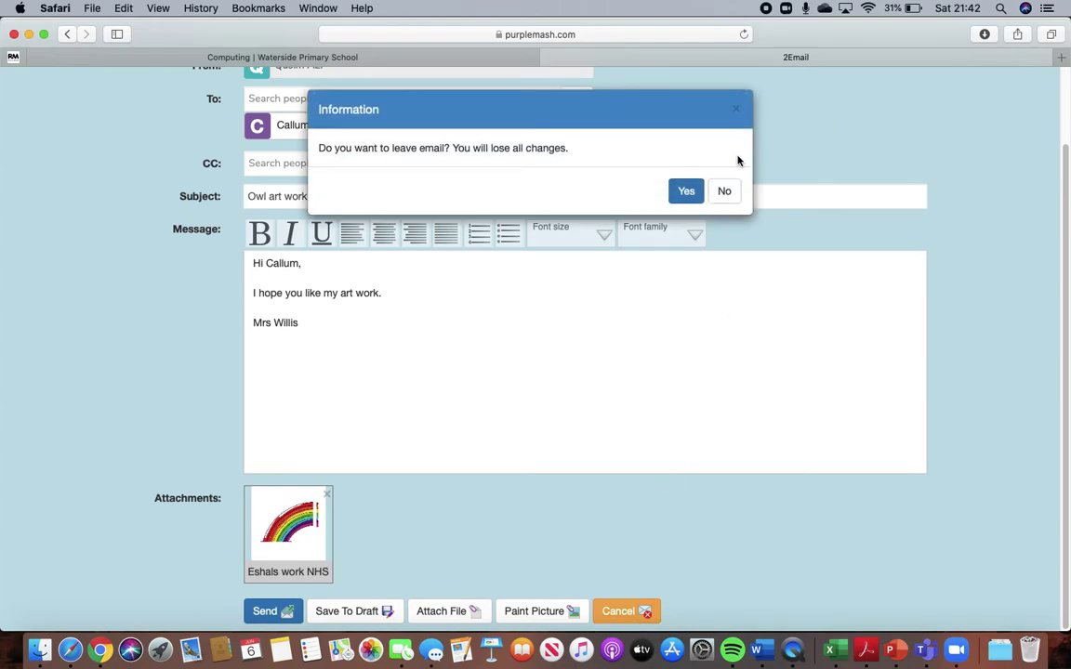
pyautogui.click(686, 191)
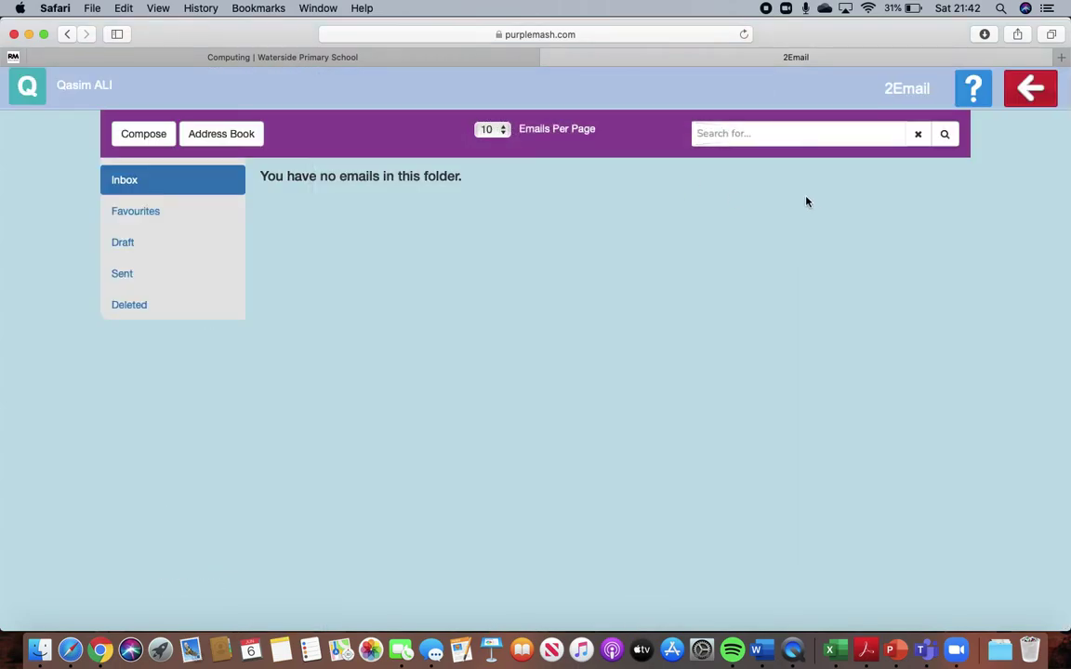
pyautogui.click(145, 134)
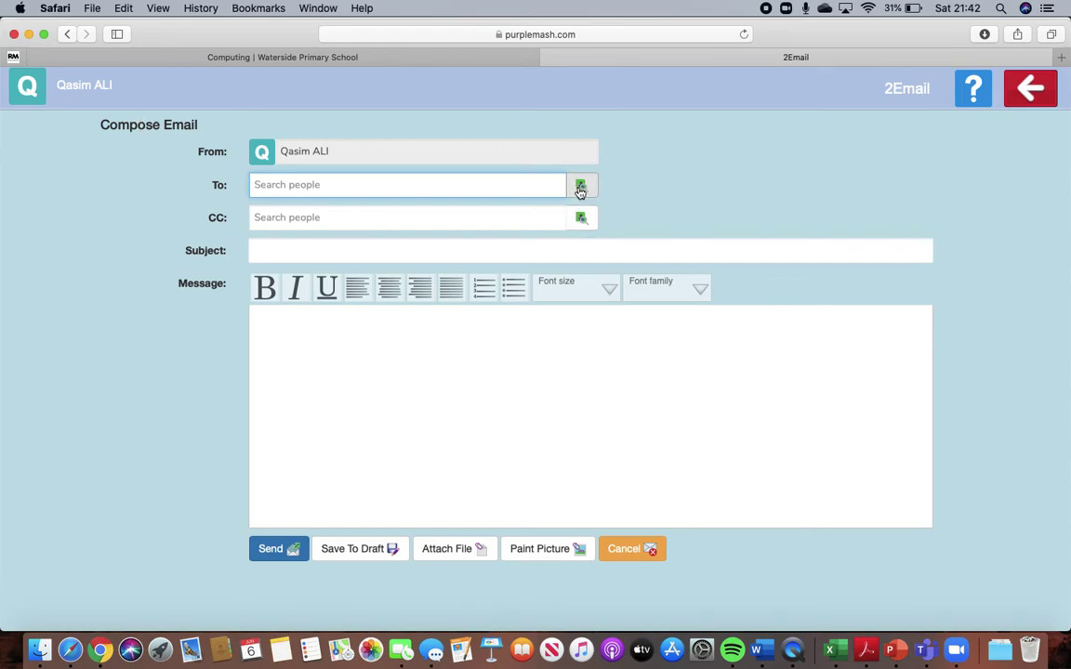
pyautogui.click(525, 251)
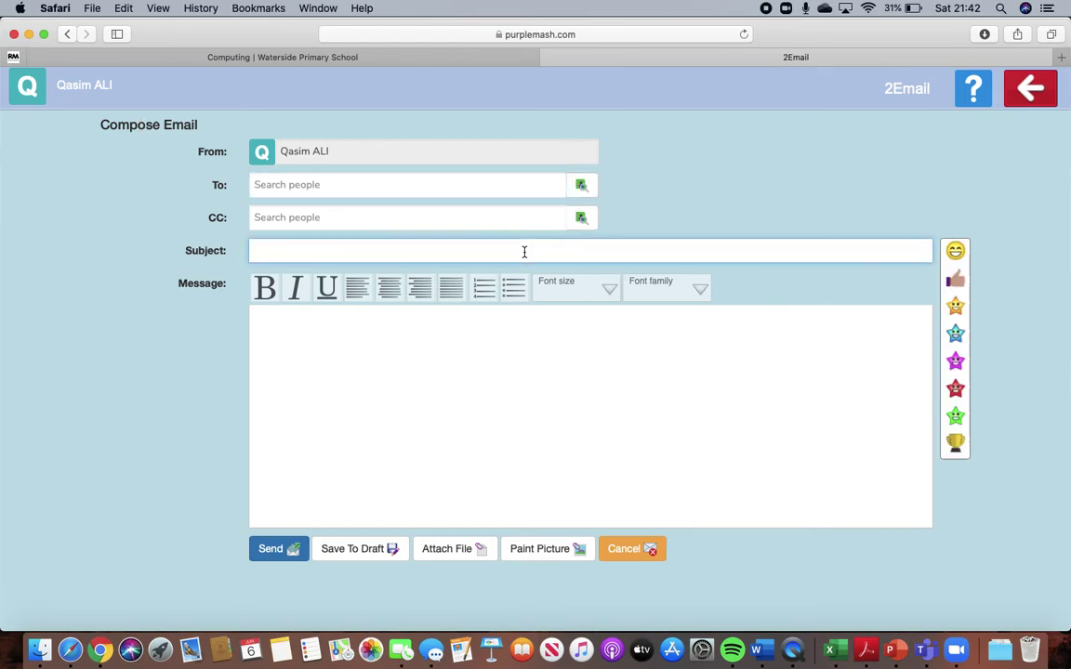
pyautogui.write('art work')
# - Start a painted picture for the email and draw a sun in thick yellow pen, with a round outline and short rays around it
pyautogui.click(535, 554)
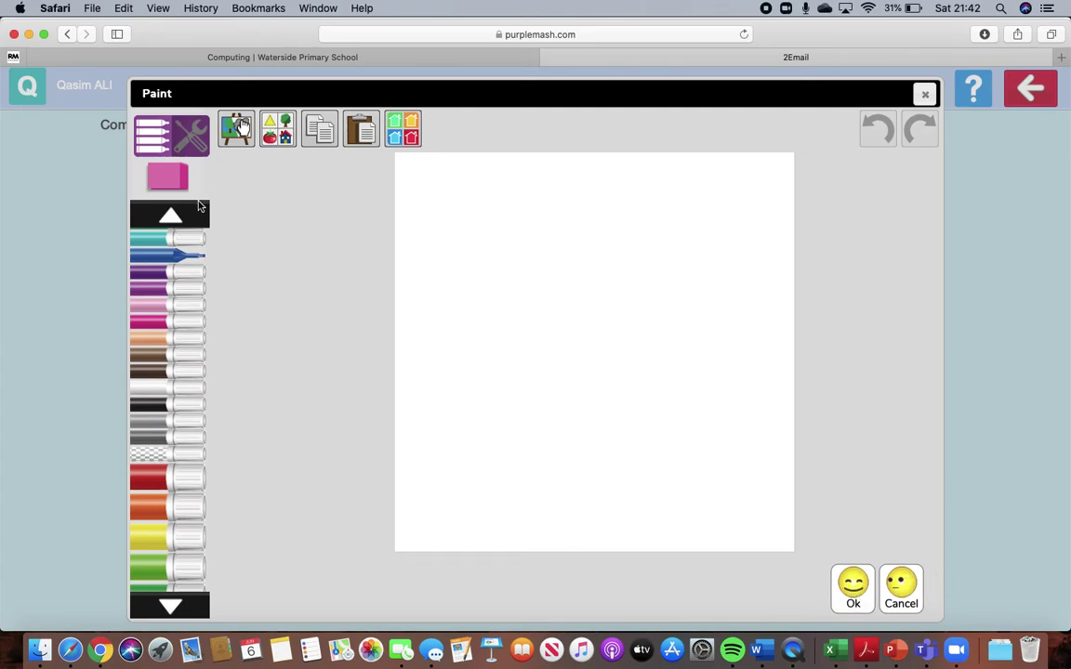
pyautogui.click(176, 541)
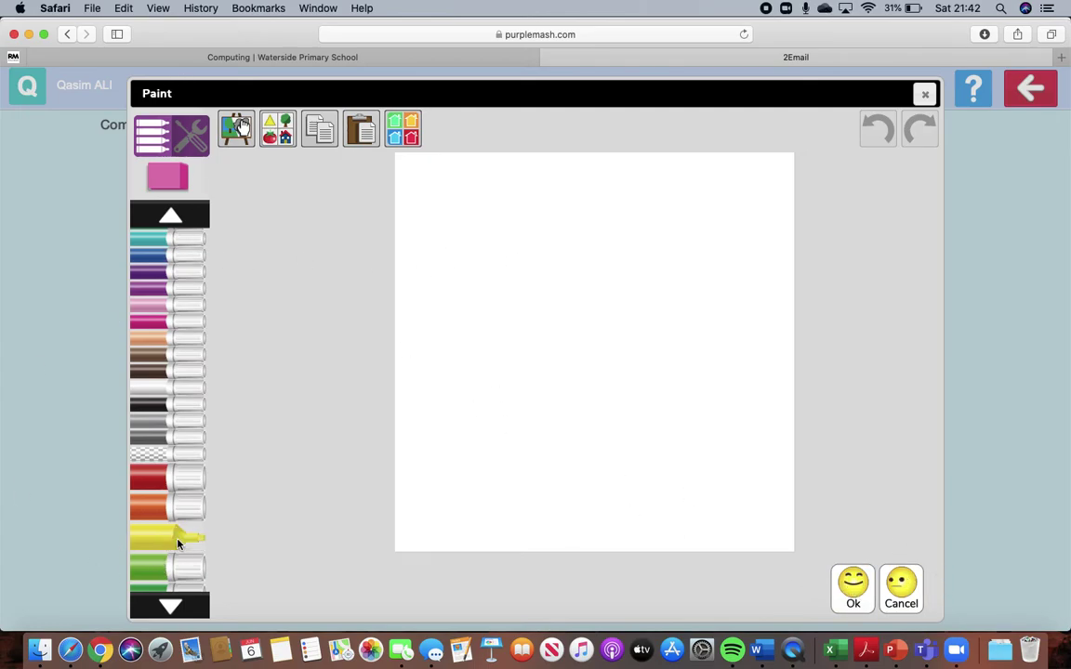
pyautogui.moveTo(614, 244)
pyautogui.mouseDown()
pyautogui.moveTo(551, 267)
pyautogui.moveTo(593, 418)
pyautogui.moveTo(712, 281)
pyautogui.moveTo(629, 239)
pyautogui.moveTo(560, 232)
pyautogui.mouseUp()
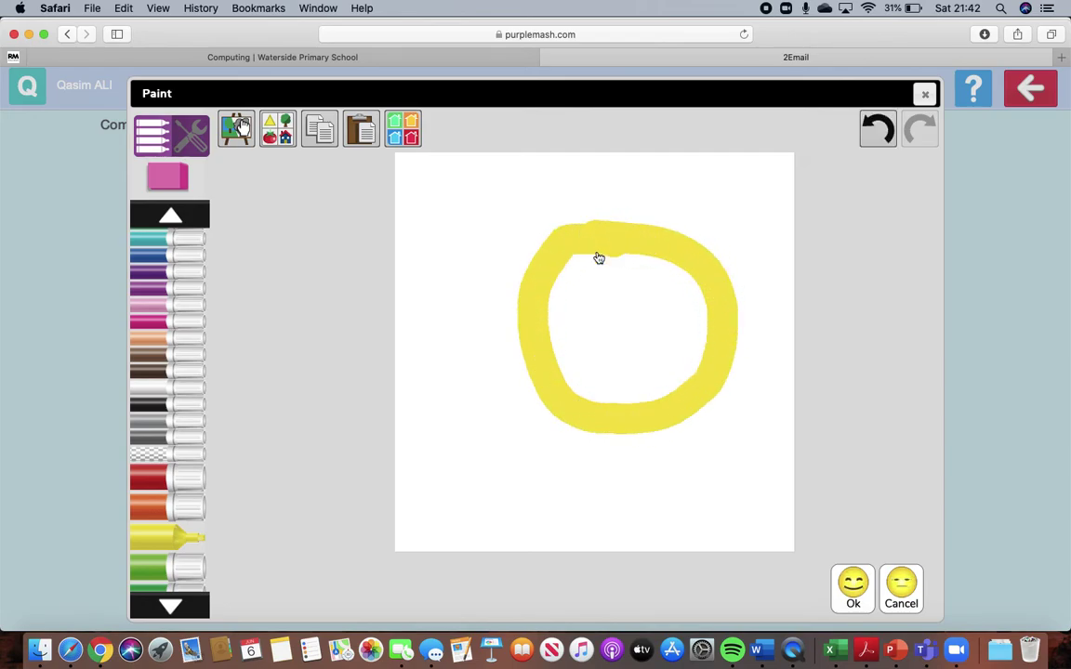
pyautogui.moveTo(669, 202); pyautogui.dragTo(705, 172)
pyautogui.moveTo(722, 212); pyautogui.dragTo(771, 212)
pyautogui.moveTo(744, 389); pyautogui.dragTo(761, 412)
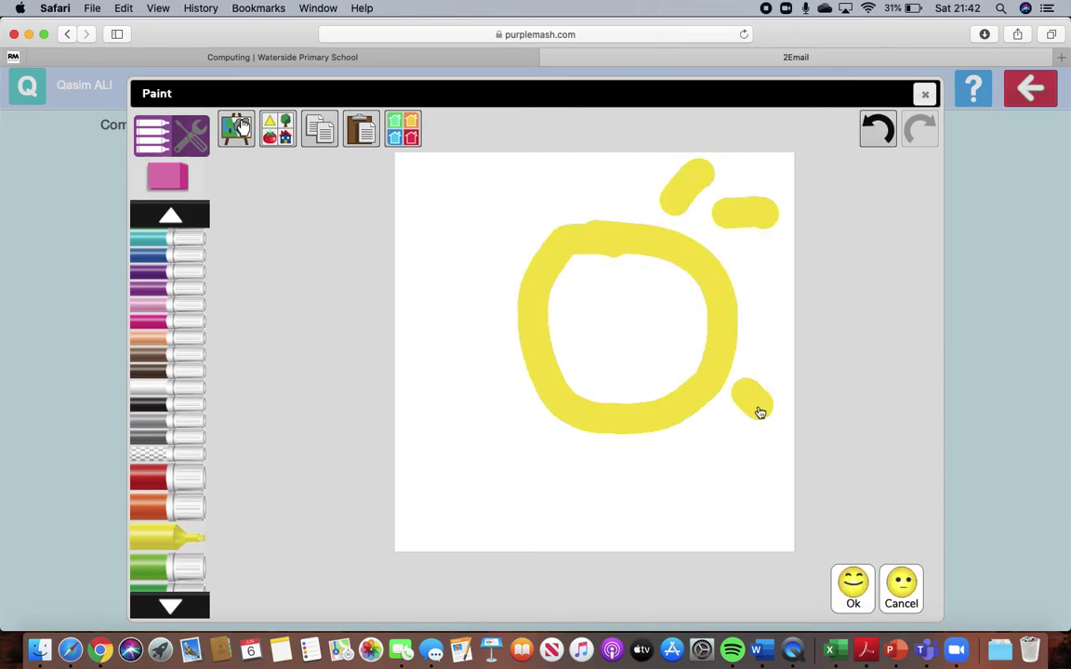
pyautogui.moveTo(669, 428); pyautogui.dragTo(657, 459)
pyautogui.moveTo(530, 441); pyautogui.dragTo(485, 451)
pyautogui.moveTo(493, 367); pyautogui.dragTo(451, 344)
pyautogui.moveTo(520, 268); pyautogui.dragTo(517, 257)
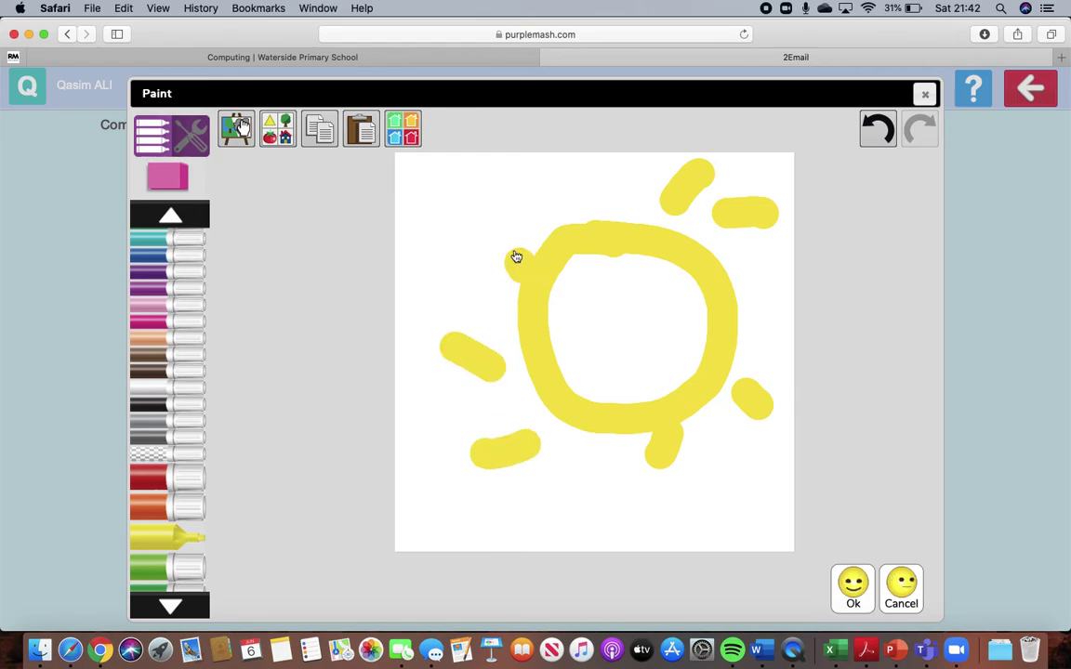
pyautogui.moveTo(576, 169); pyautogui.dragTo(576, 219)
# - Draw two yellow eyes and a smile inside the sun and attach the finished picture to the email
pyautogui.click(576, 298)
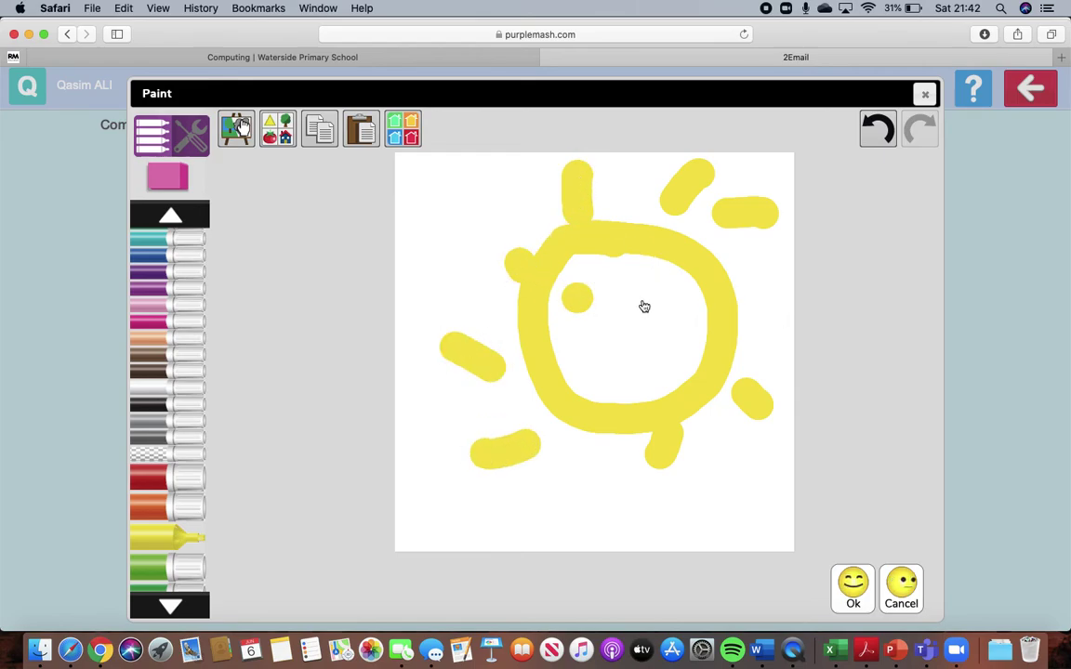
pyautogui.click(678, 298)
pyautogui.moveTo(603, 327); pyautogui.dragTo(662, 326)
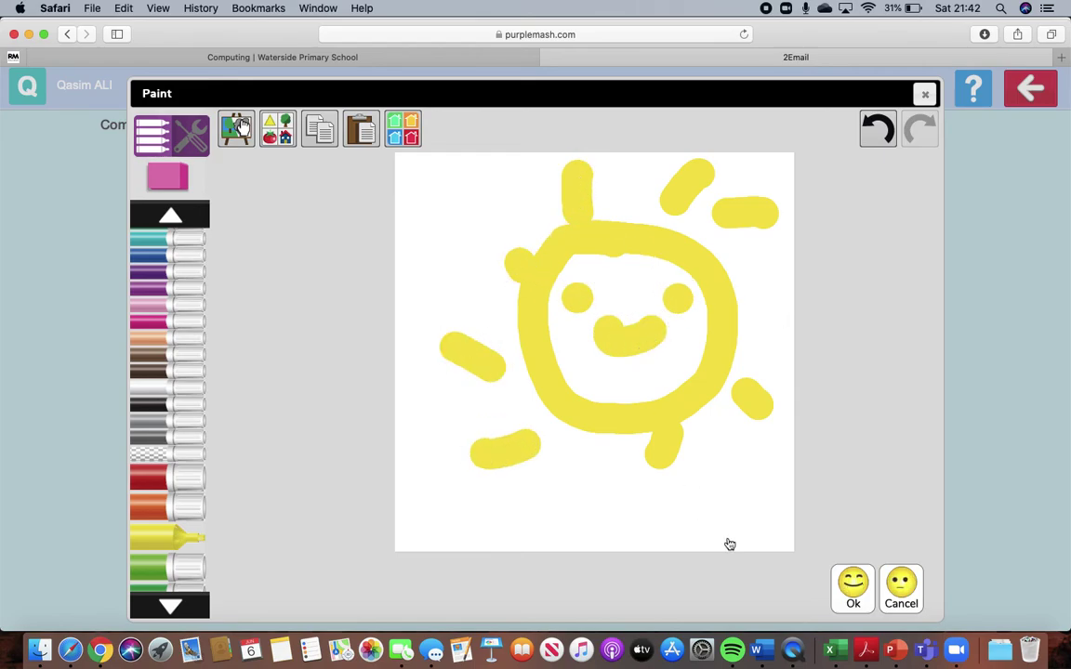
pyautogui.click(857, 589)
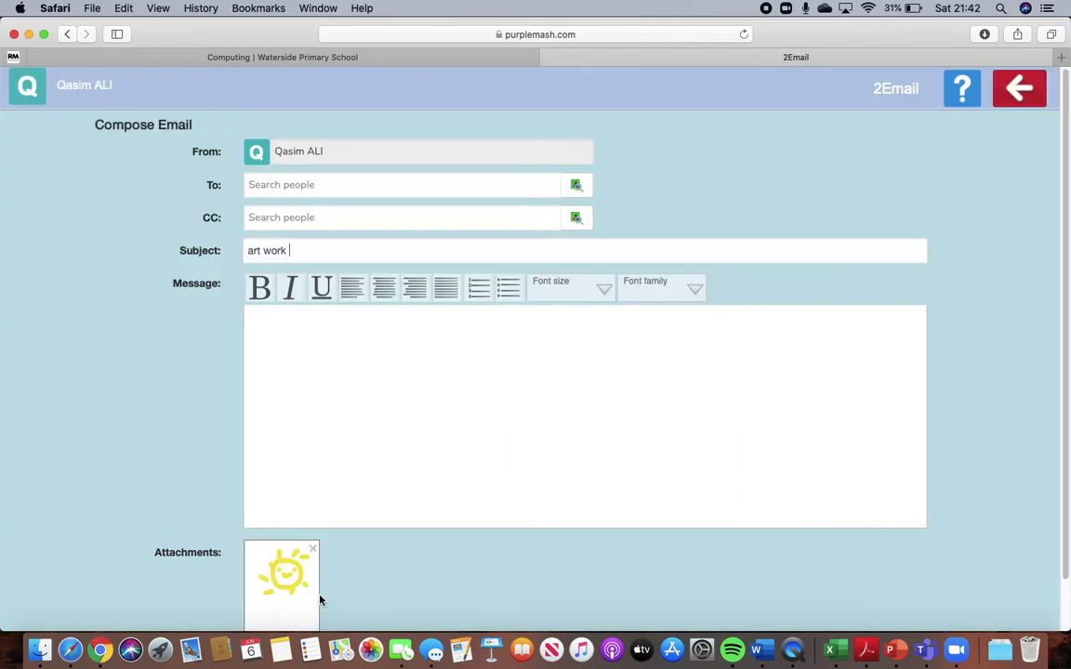
# - Discard the "art work" email with its painted sun without saving, and leave 2Email for the 2Email activities page
pyautogui.scroll(-2, 435, 579)
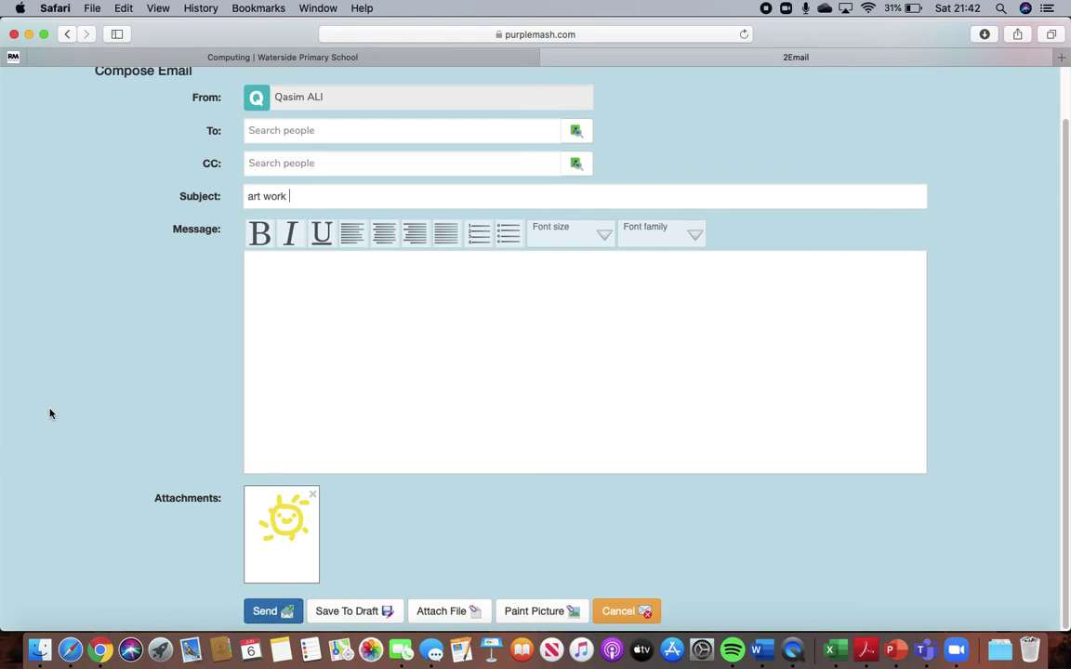
pyautogui.click(654, 609)
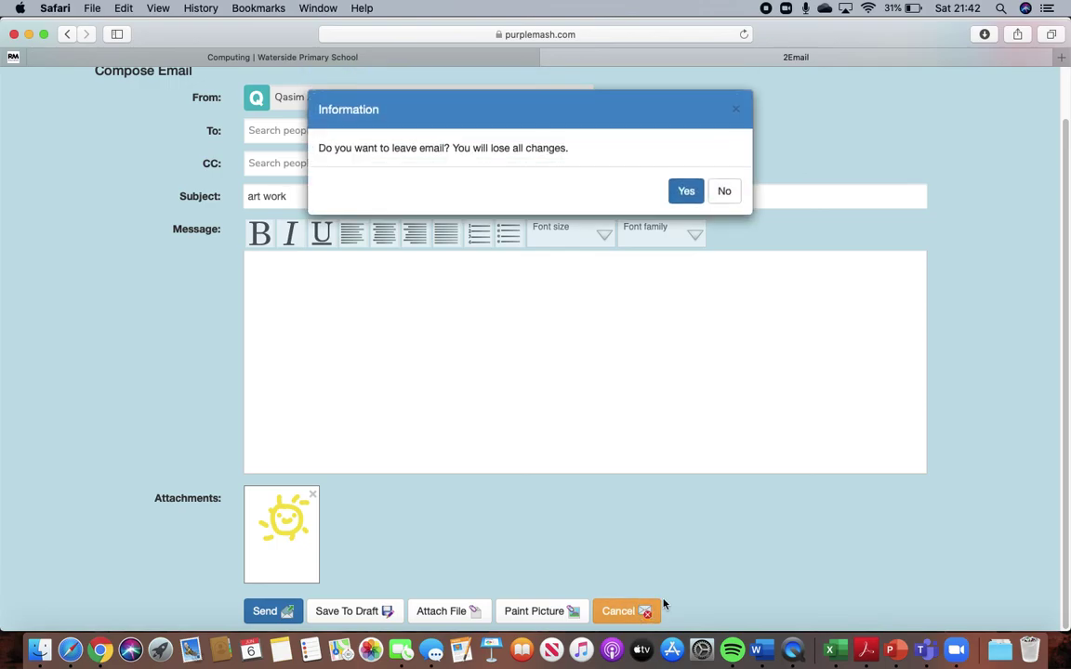
pyautogui.click(686, 189)
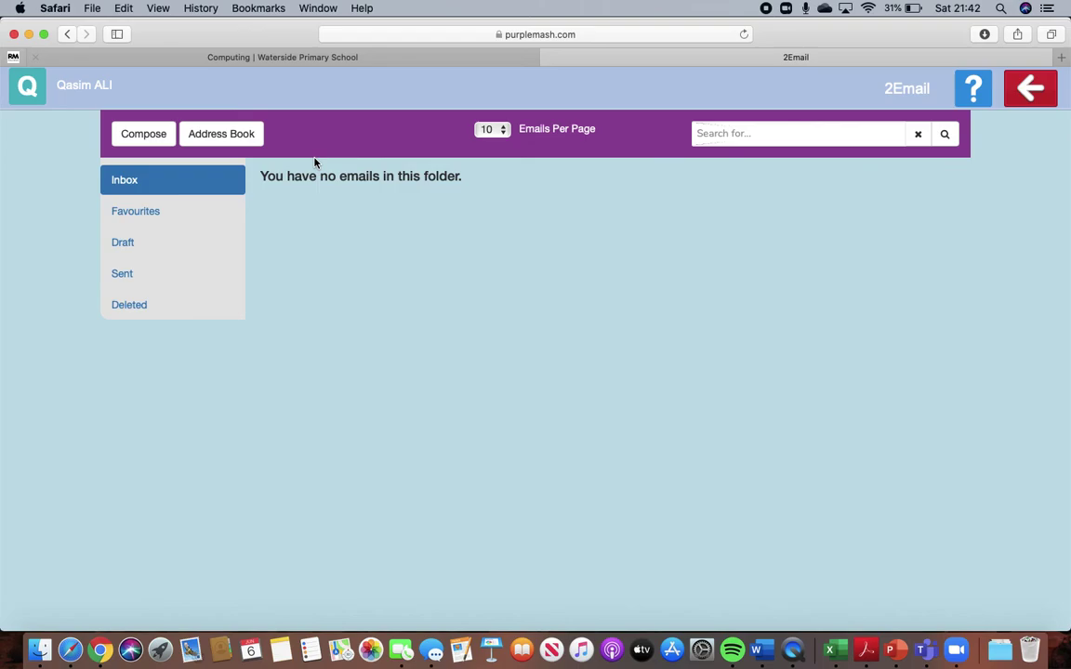
pyautogui.click(1023, 82)
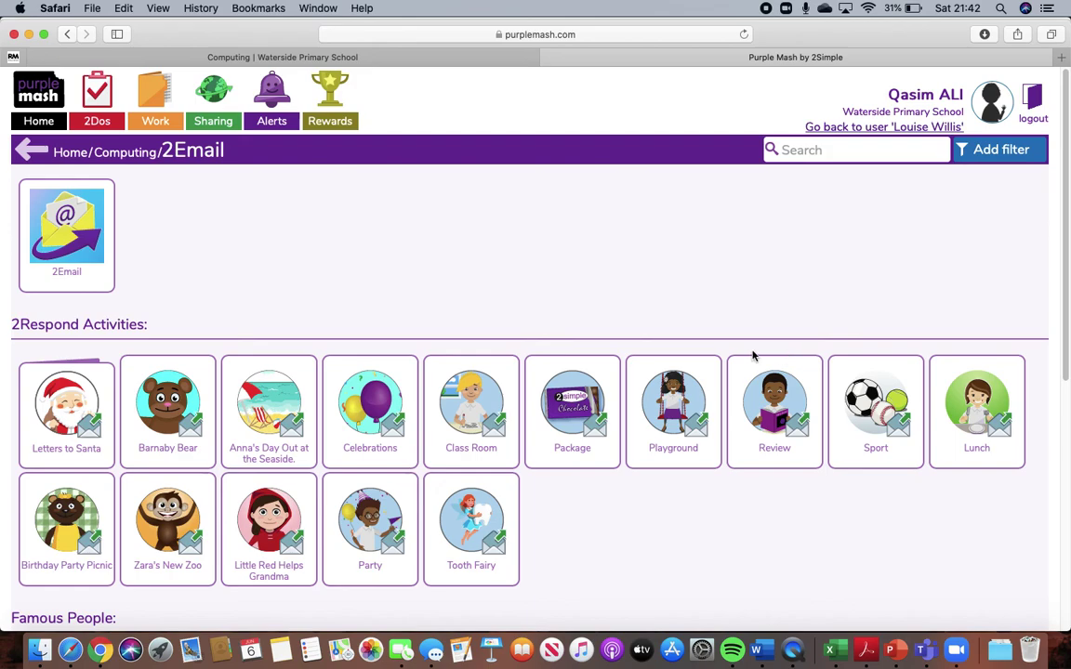
# - Look through the account's alerts on Purple Mash and close the list again
pyautogui.click(275, 99)
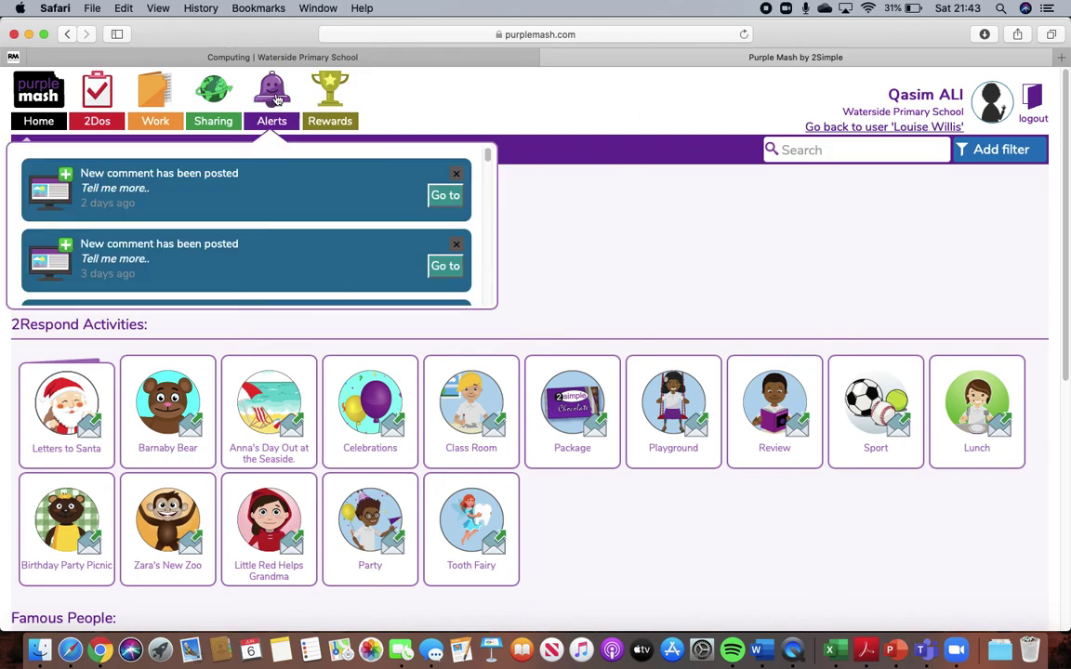
pyautogui.moveTo(487, 156); pyautogui.dragTo(507, 175)
pyautogui.click(514, 203)
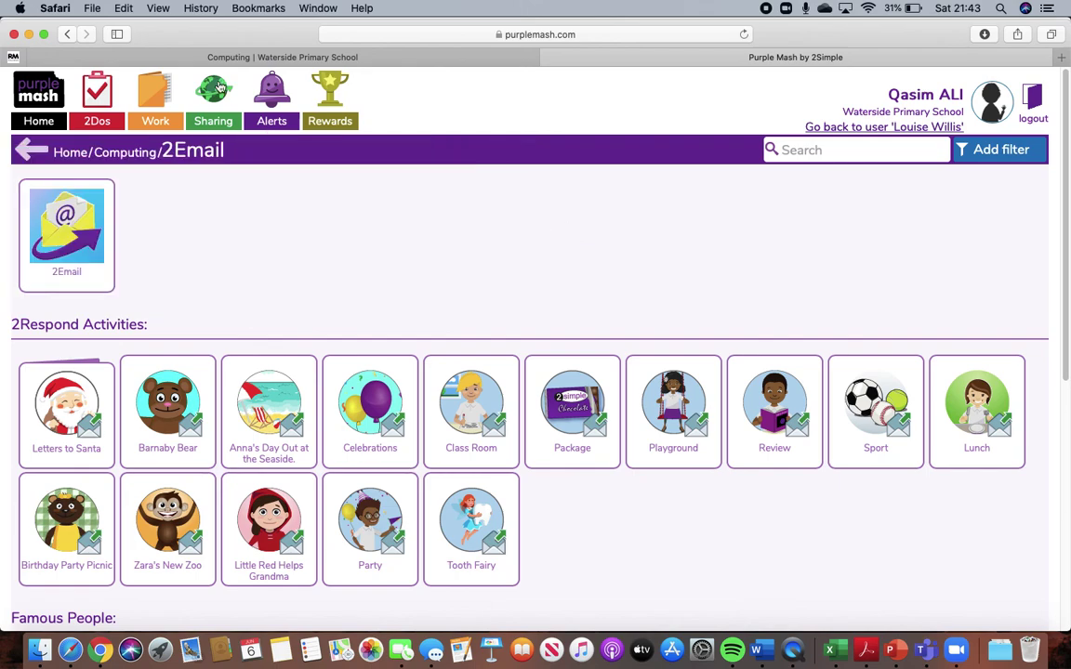